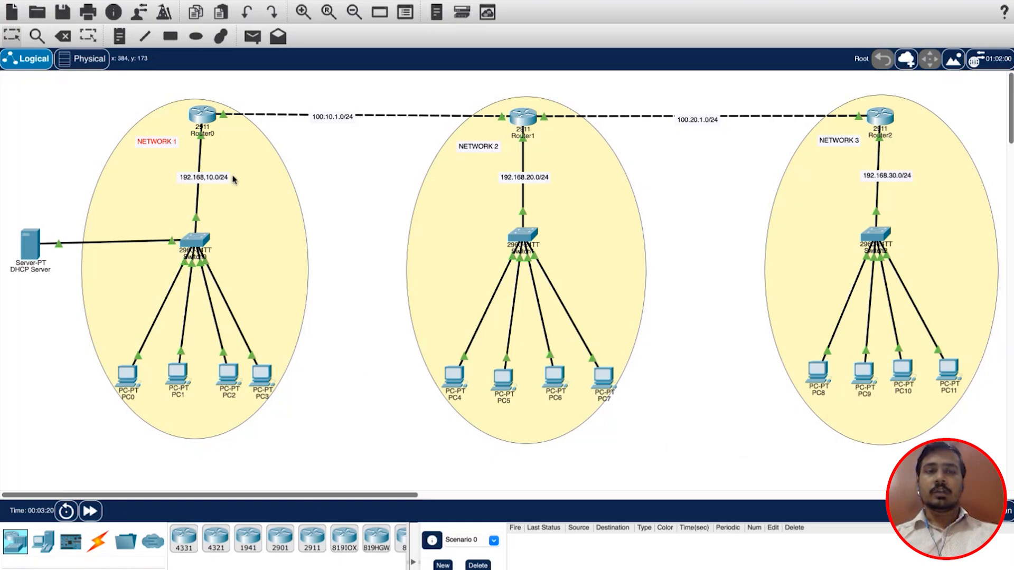
- Move the Network 1 subnet address label onto the link between Router0 and its switch
drag(221, 178, 214, 181)
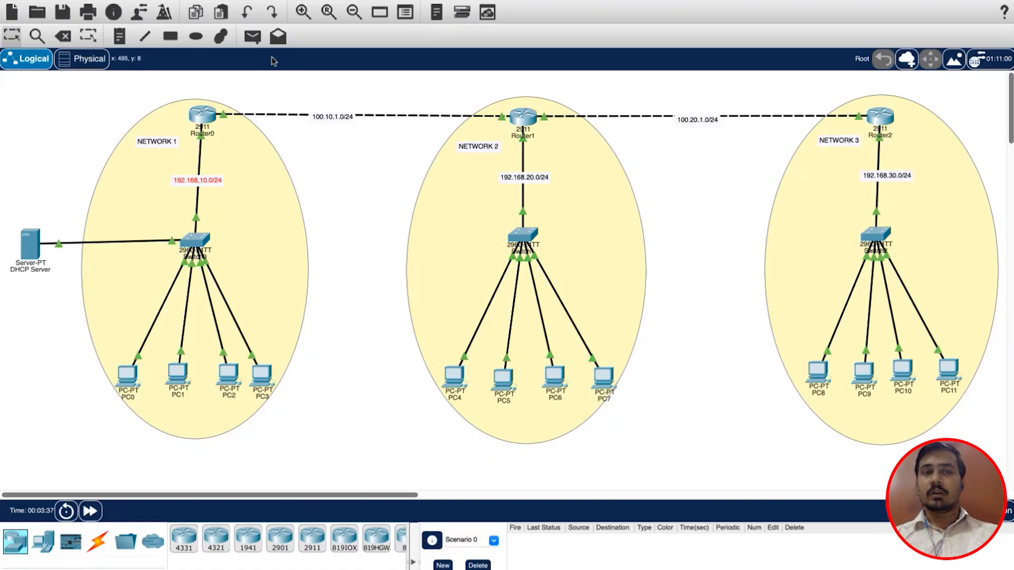
- Test connectivity by sending a simple PDU from Router0 to Router2, and delete the test scenario
click(252, 36)
click(216, 112)
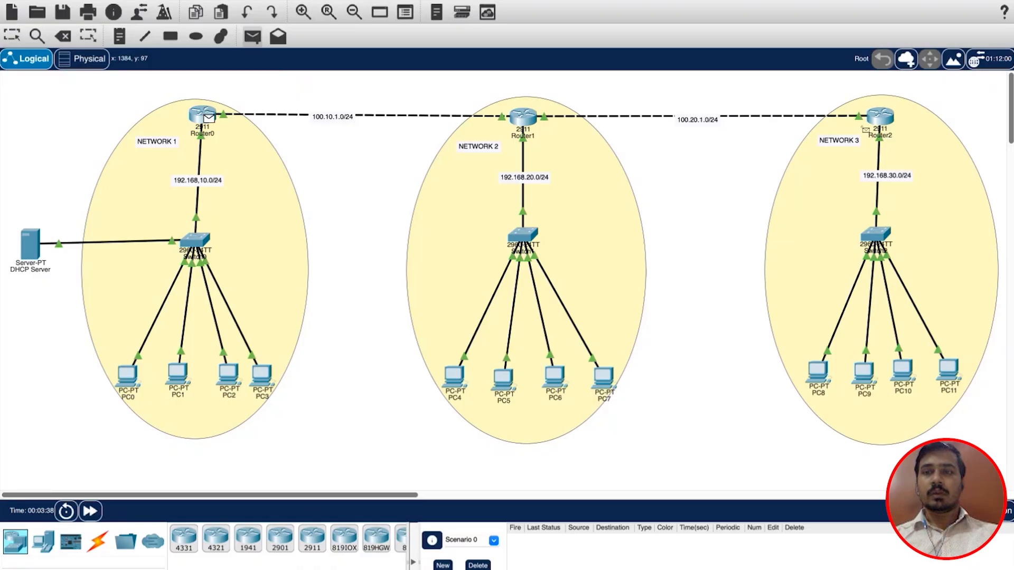
click(886, 125)
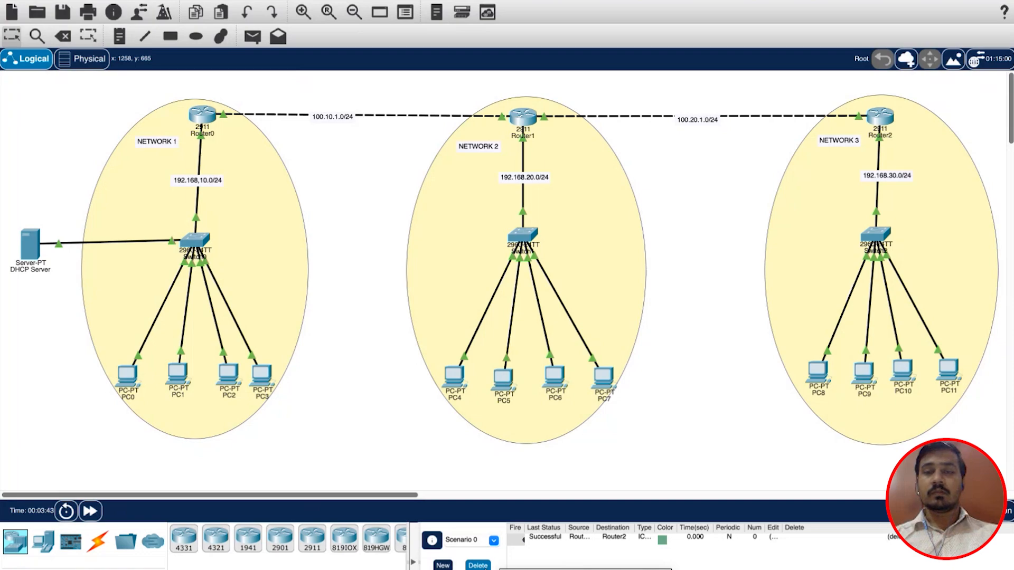
click(478, 566)
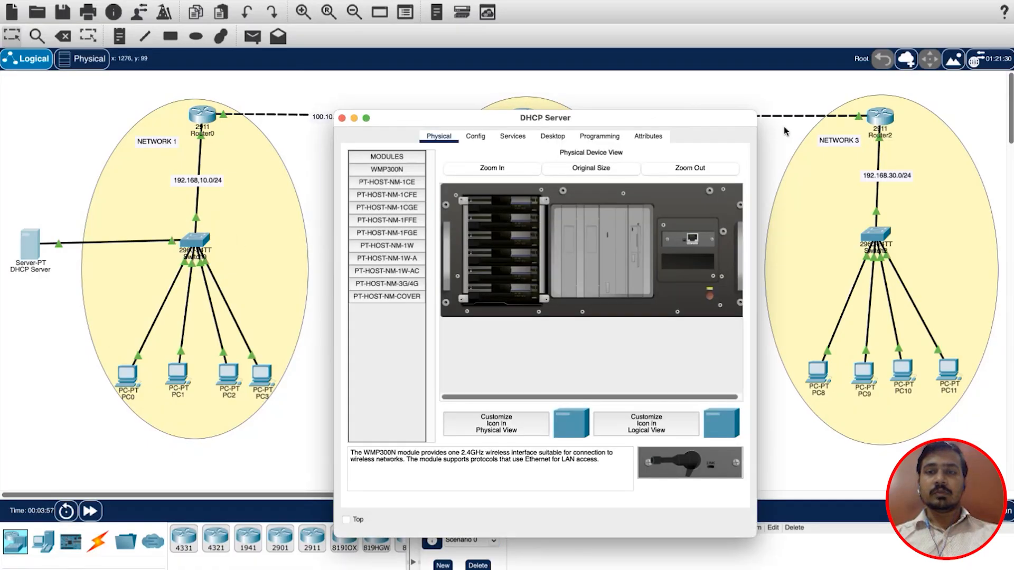
- Set the DHCP server's static IPv4 address to 192.168.10.100 in its IP configuration
double_click(711, 121)
click(275, 43)
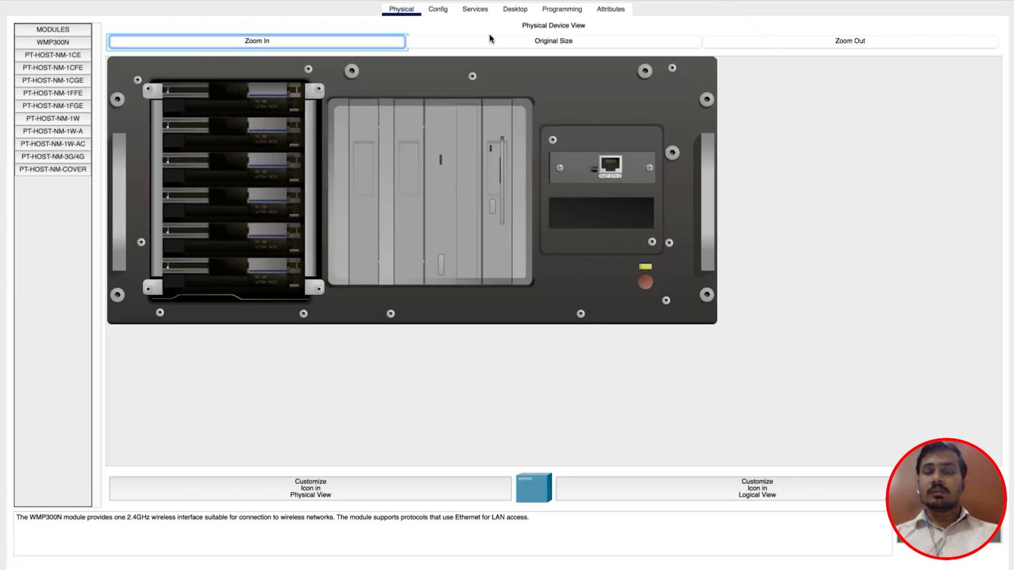
click(521, 14)
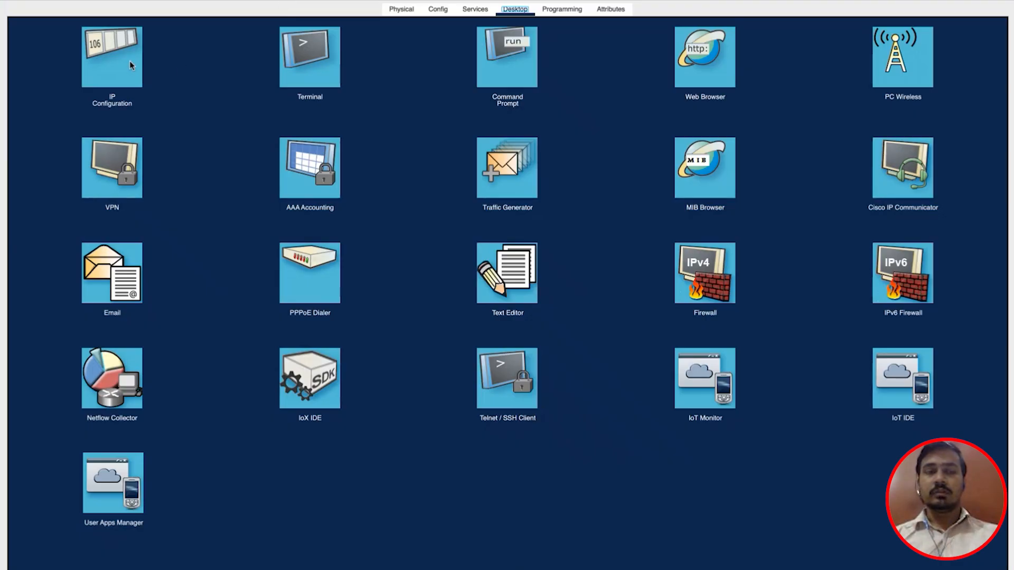
click(134, 71)
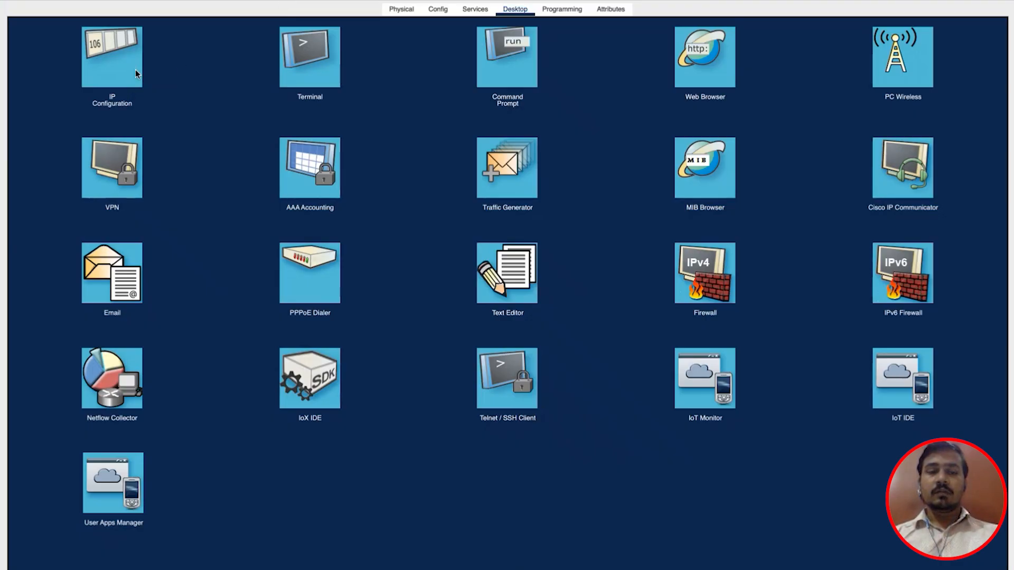
click(369, 84)
text(1)
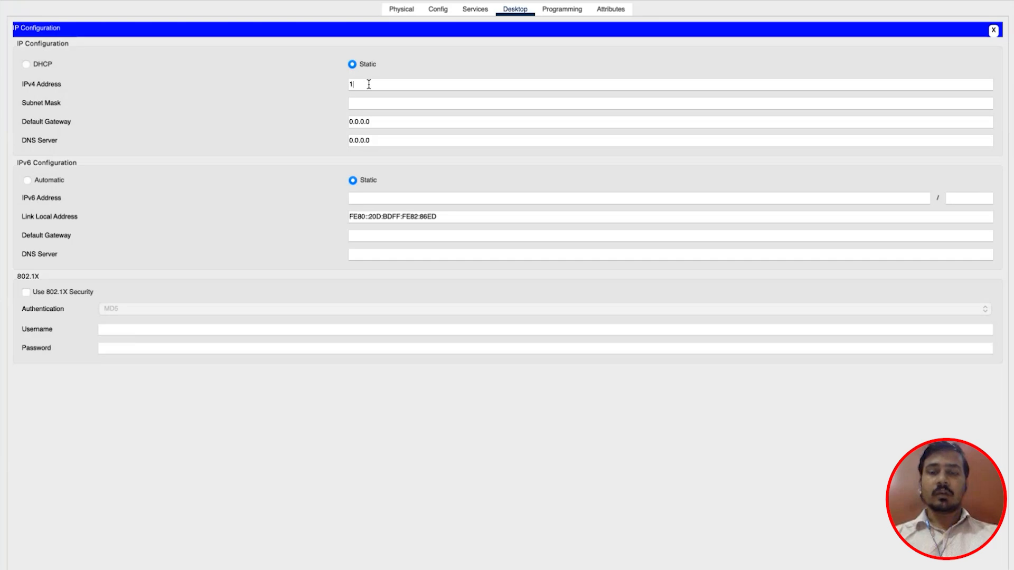
text(92.168)
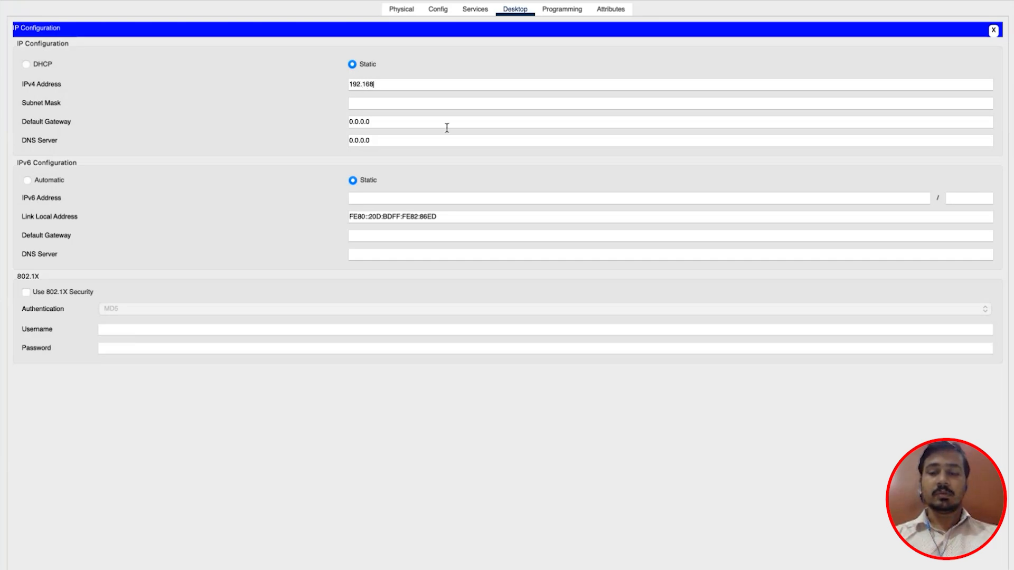
text(.10.)
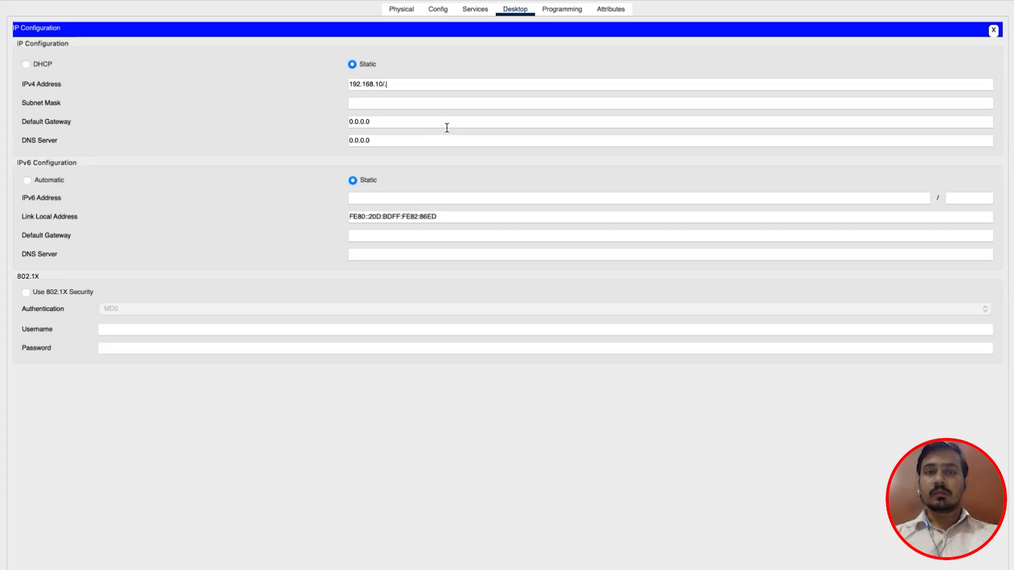
text(.)
key(BackSpace)
key(BackSpace)
text(.100)
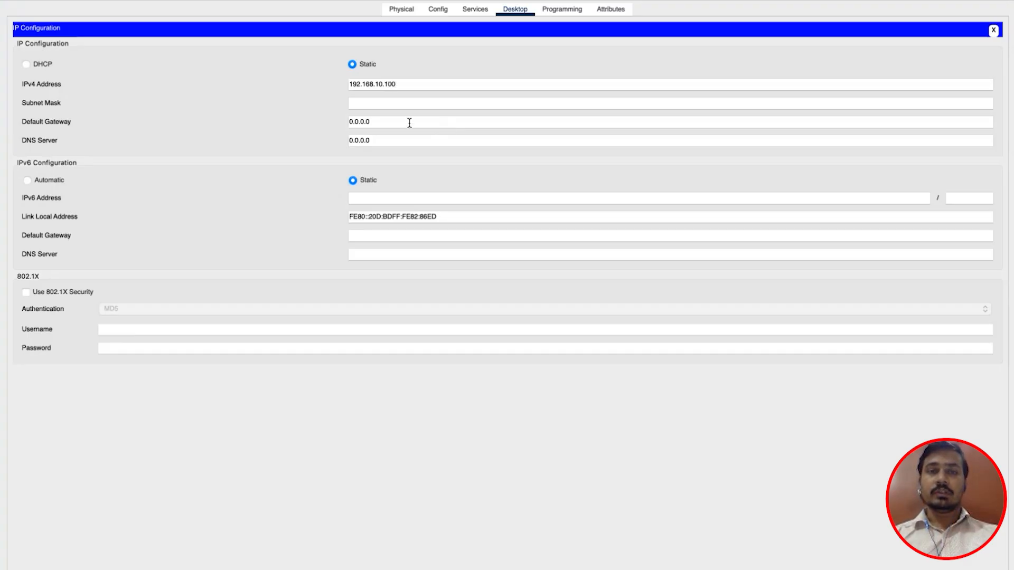
- Fill in the server's subnet mask 255.255.255.0, set its default gateway to 192.168.10.1, and close the IP configuration
click(369, 104)
triple_click(384, 121)
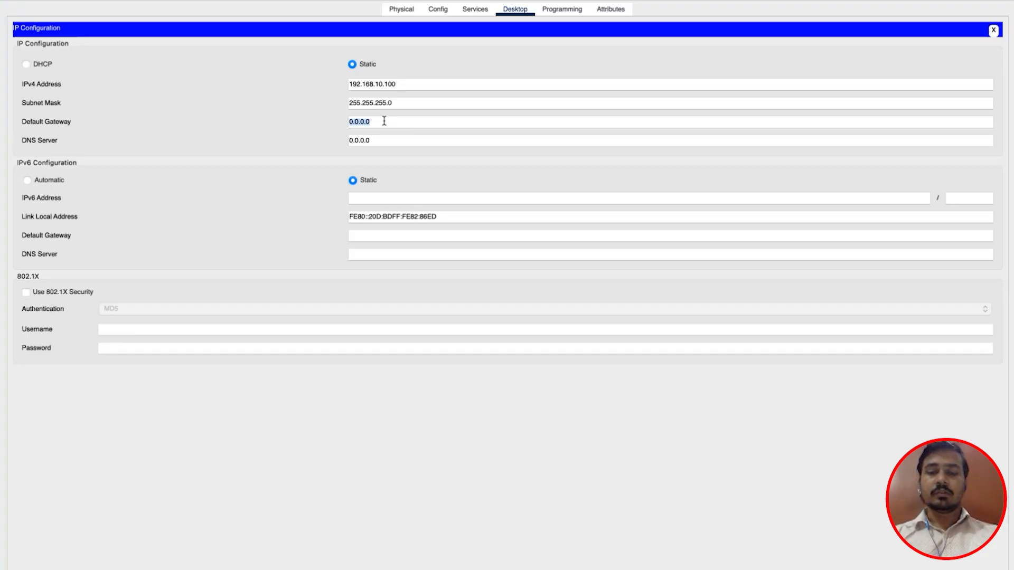
text(192.168.10.1)
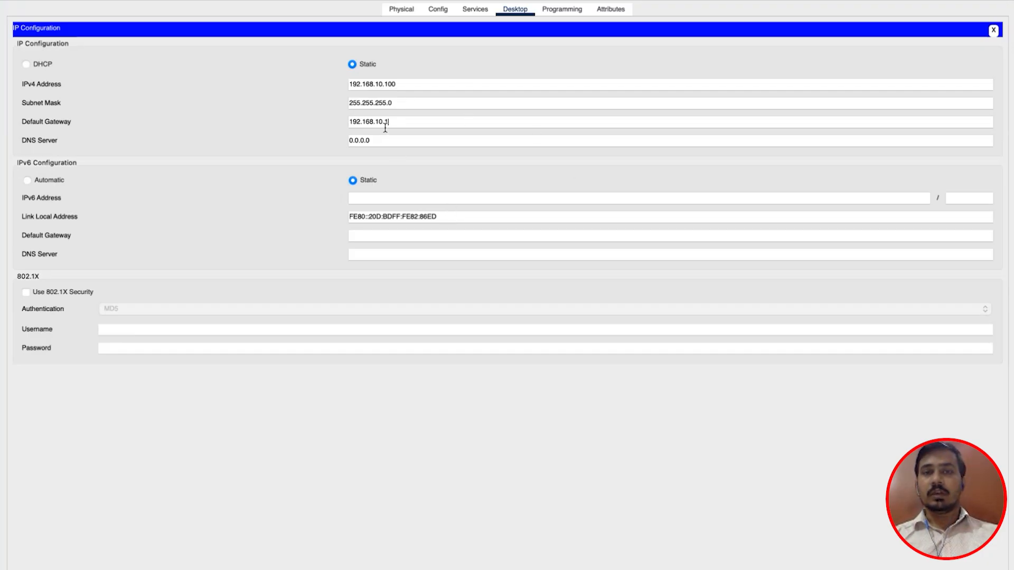
click(993, 31)
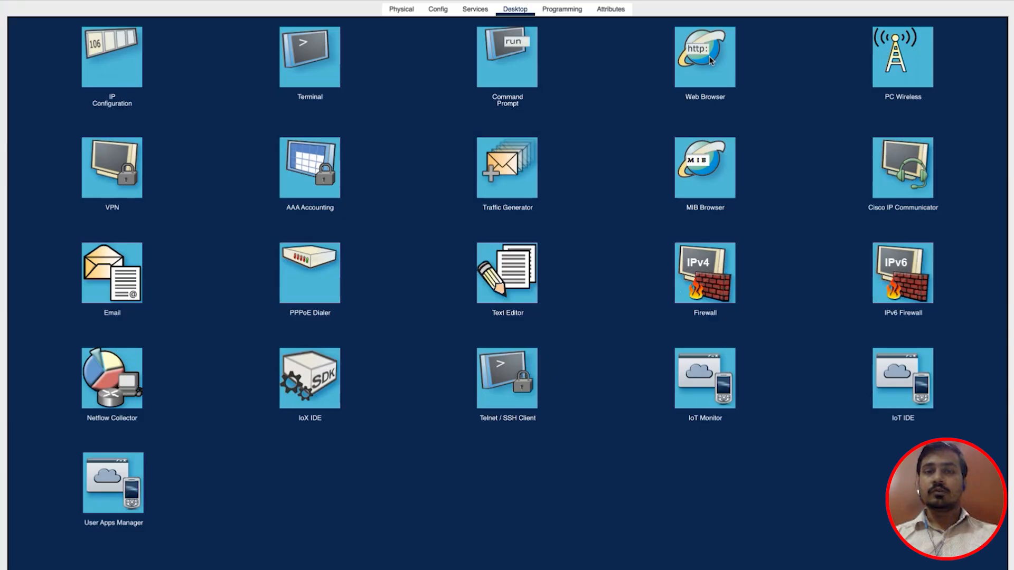
- Open the server's DHCP service settings and enter NETWORK1 as the pool name
click(482, 12)
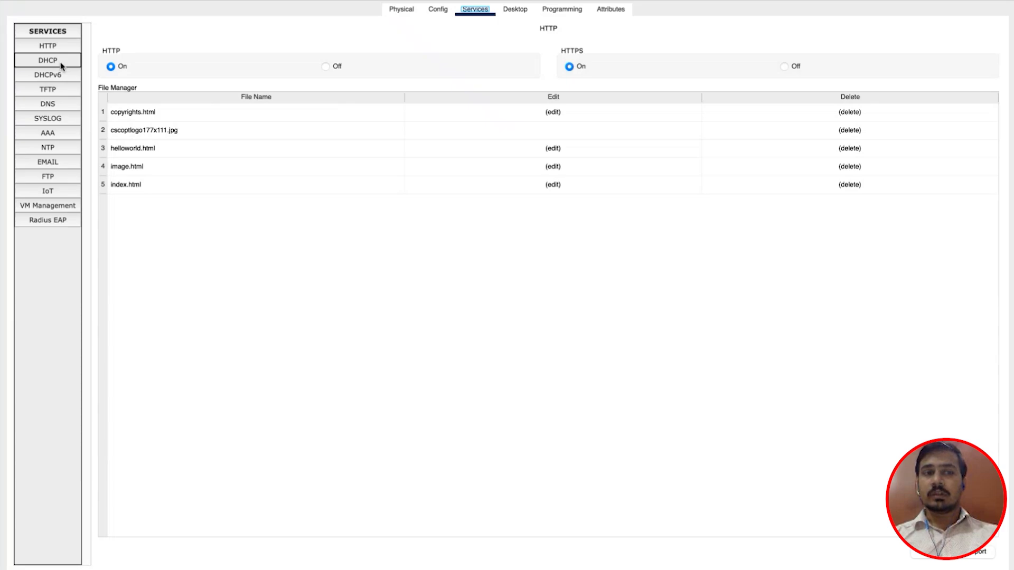
click(61, 64)
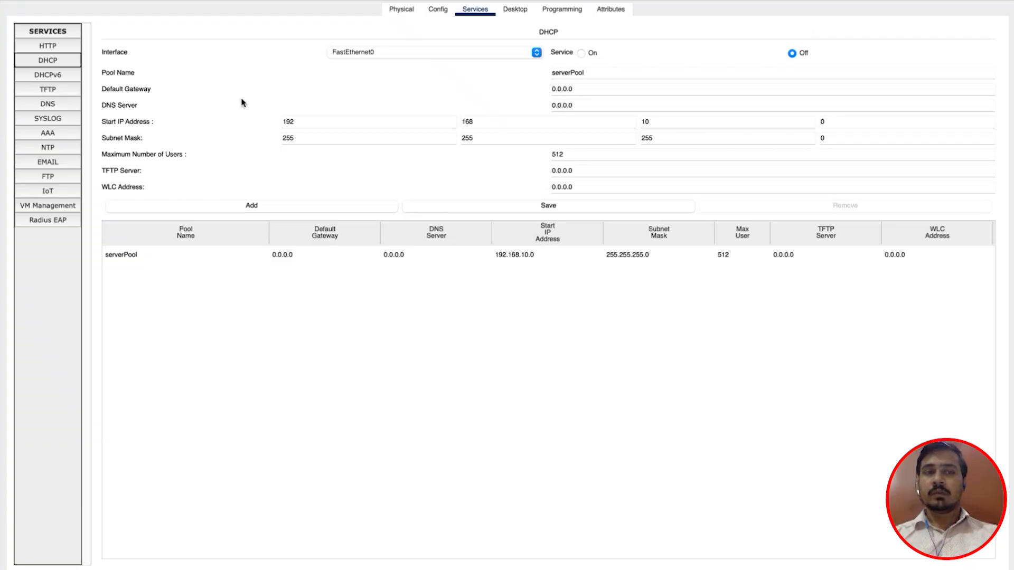
drag(596, 75, 540, 78)
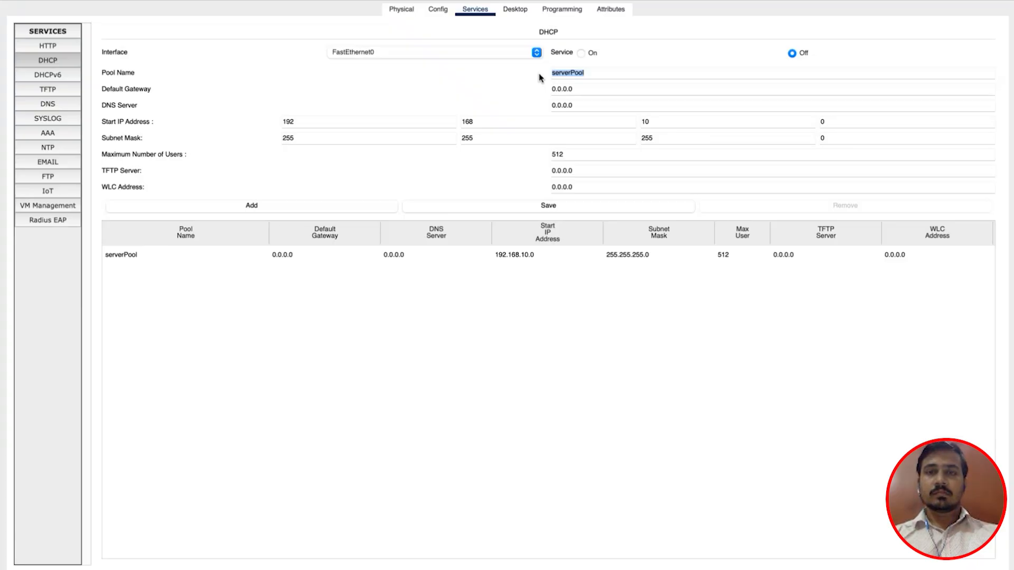
text(NET)
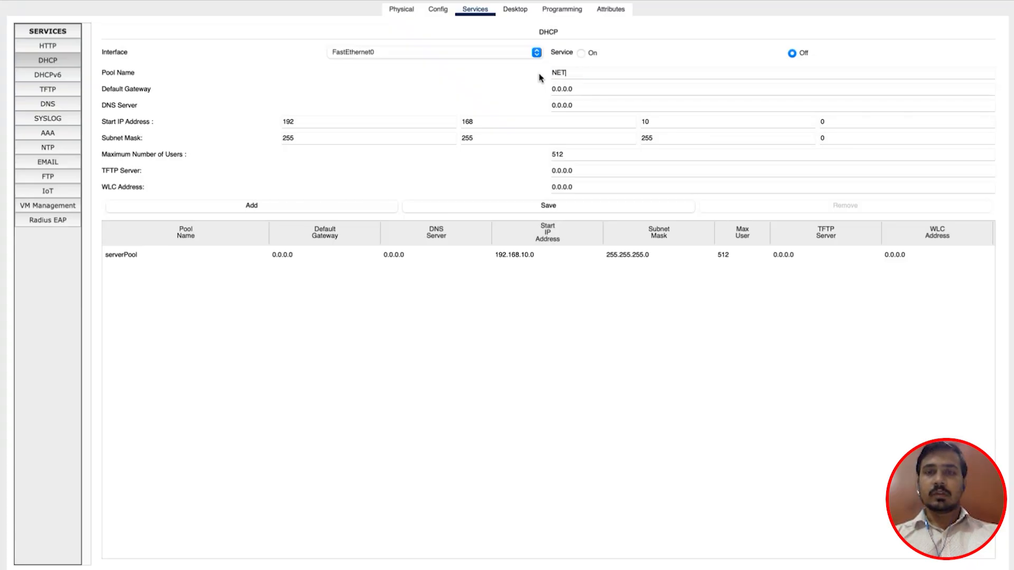
text(WORK1)
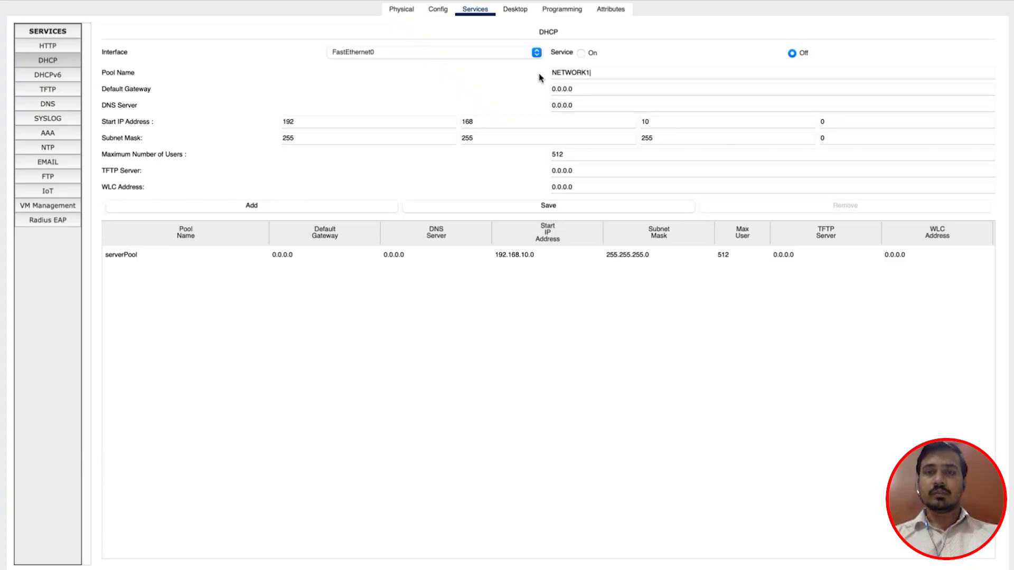
- Set the NETWORK1 pool's default gateway to 192.168.10.1 and its DNS server to 8.8.8.8
click(582, 87)
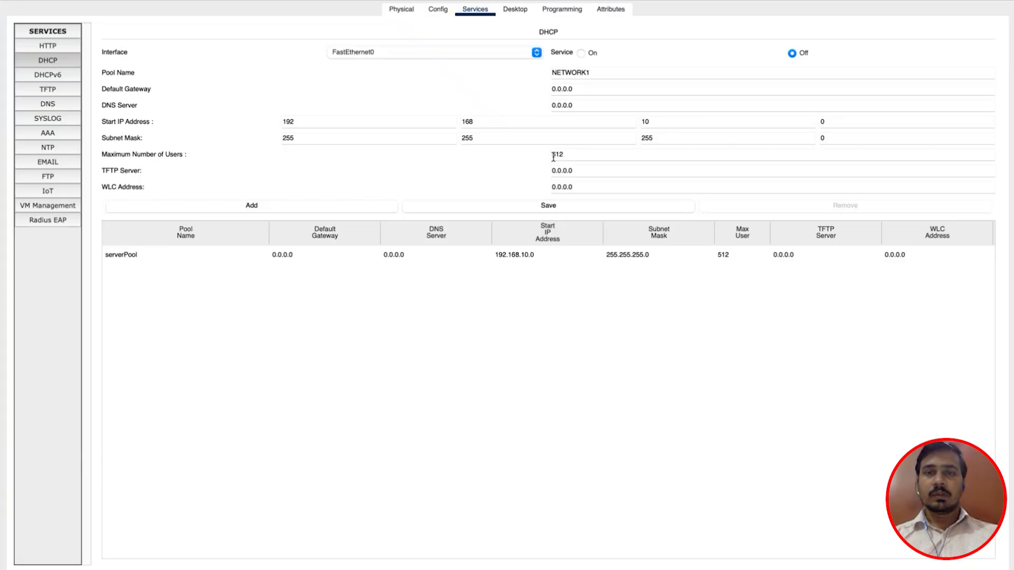
key(BackSpace)
key(BackSpace)
key(BackSpace)
key(BackSpace)
key(BackSpace)
key(BackSpace)
key(BackSpace)
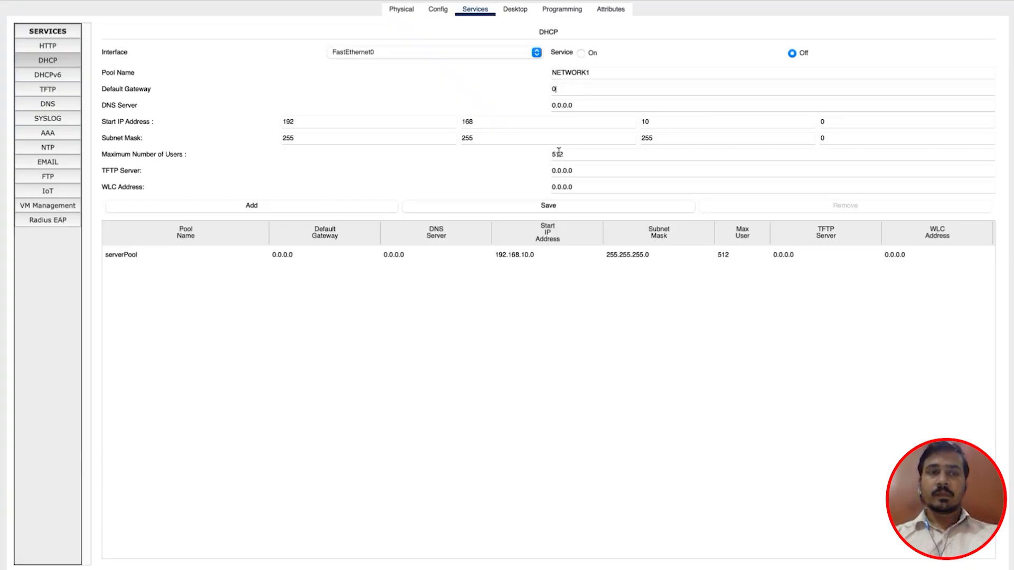
text(192.1)
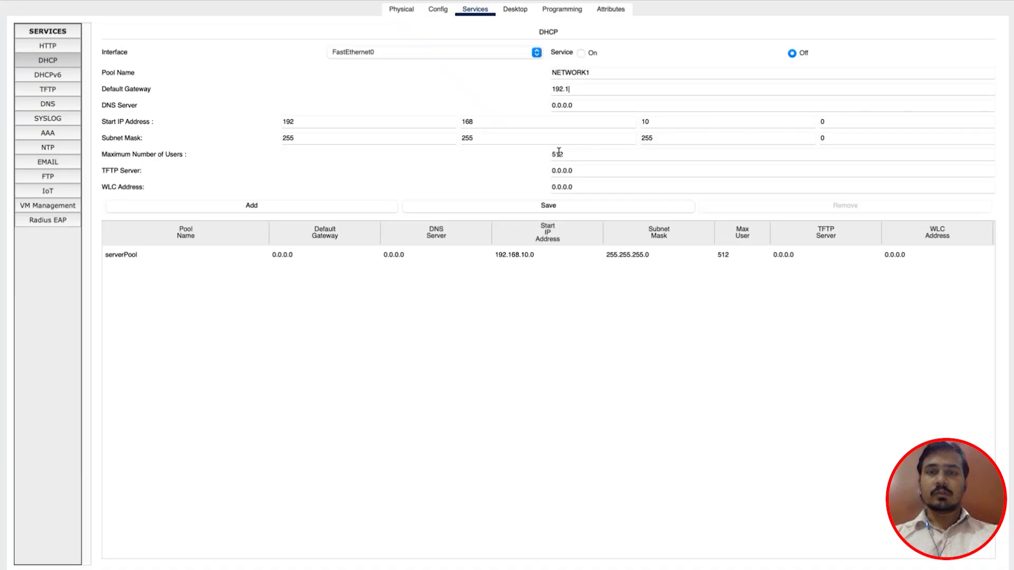
text(68.10)
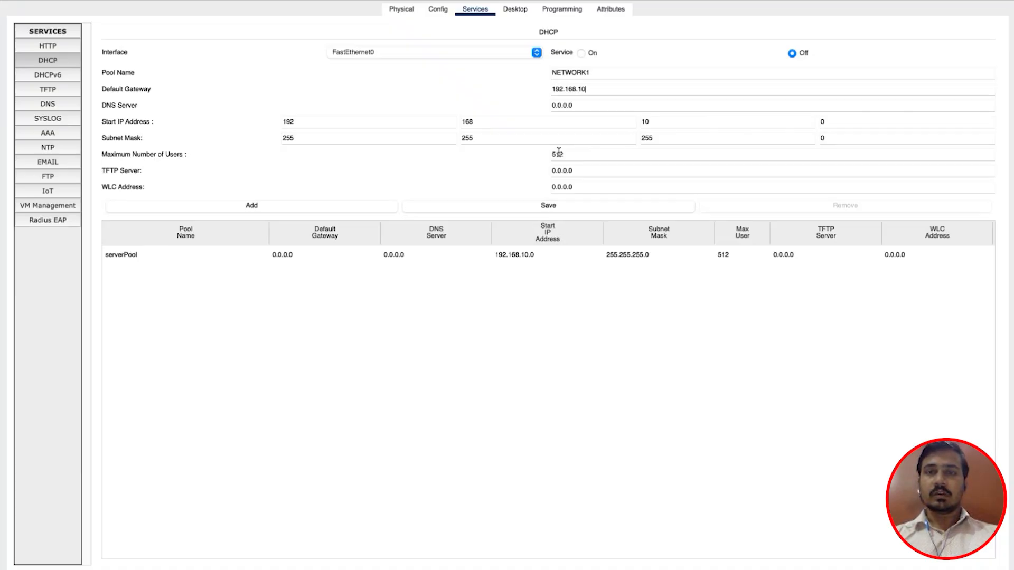
text(.1)
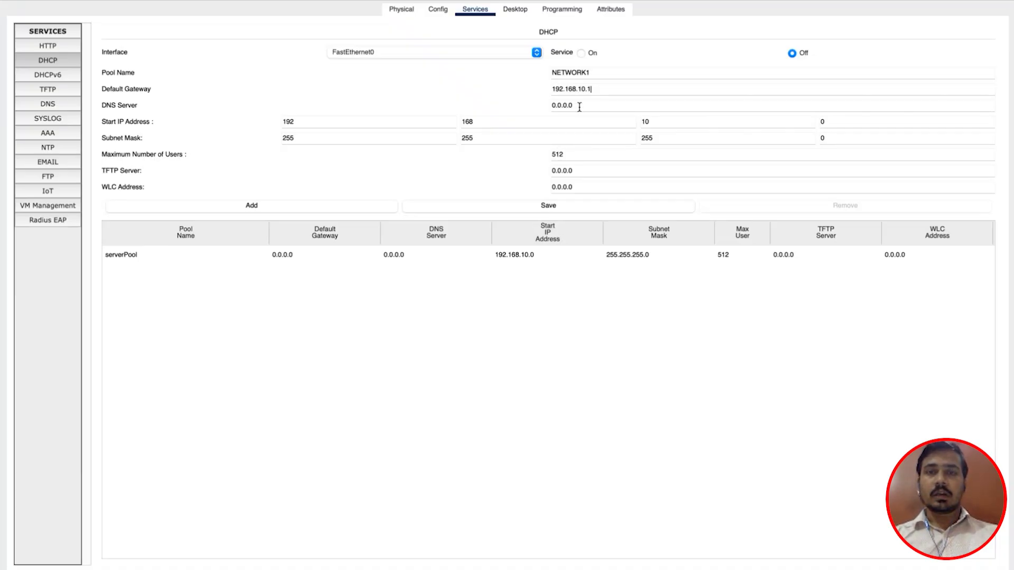
drag(578, 108, 512, 106)
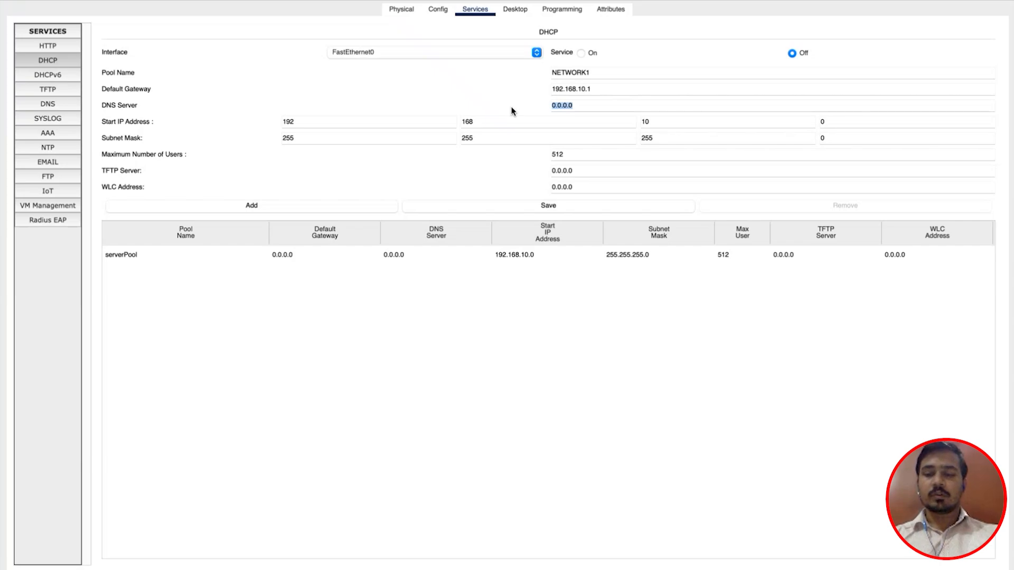
text(8.8.8.8)
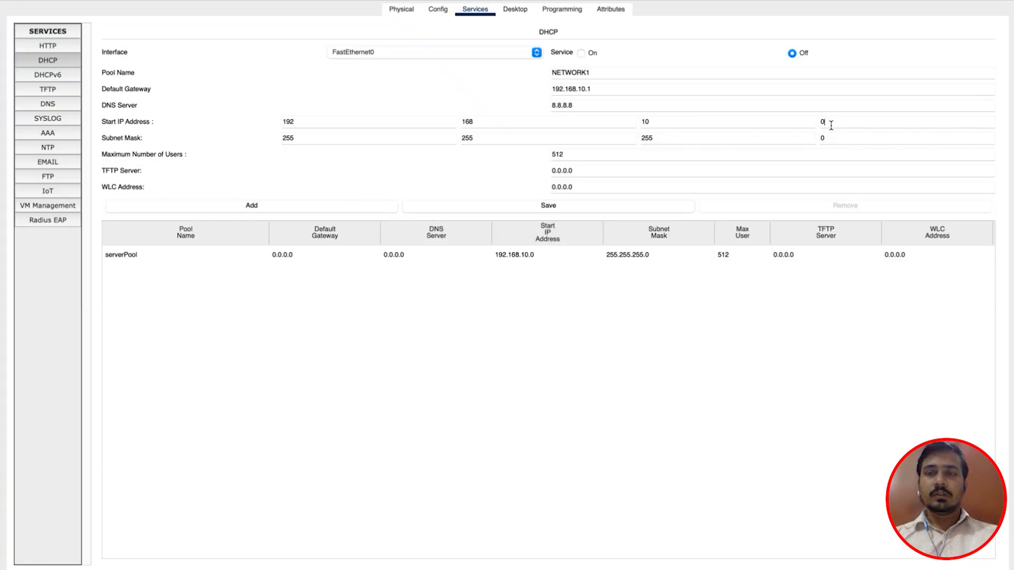
- Set the NETWORK1 pool's start IP address to 192.168.10.2 and maximum users to 50, and save it as a new pool
key(BackSpace)
text(2)
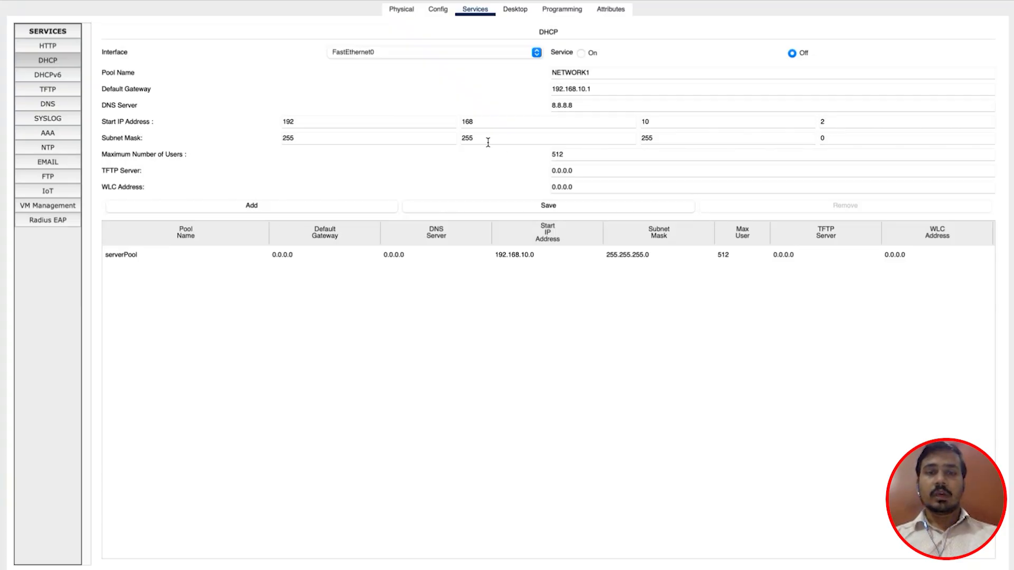
drag(575, 156, 530, 157)
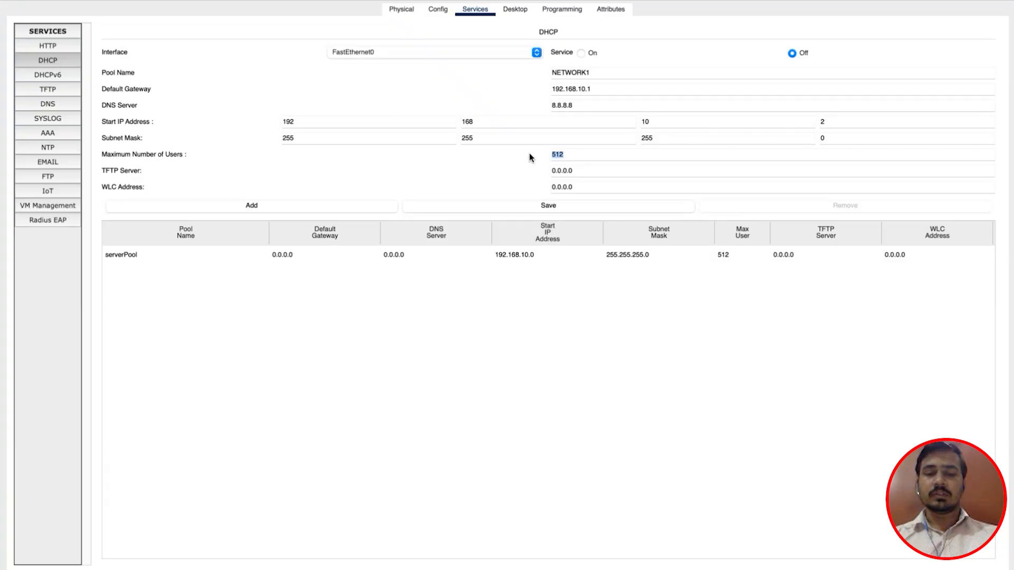
text(50)
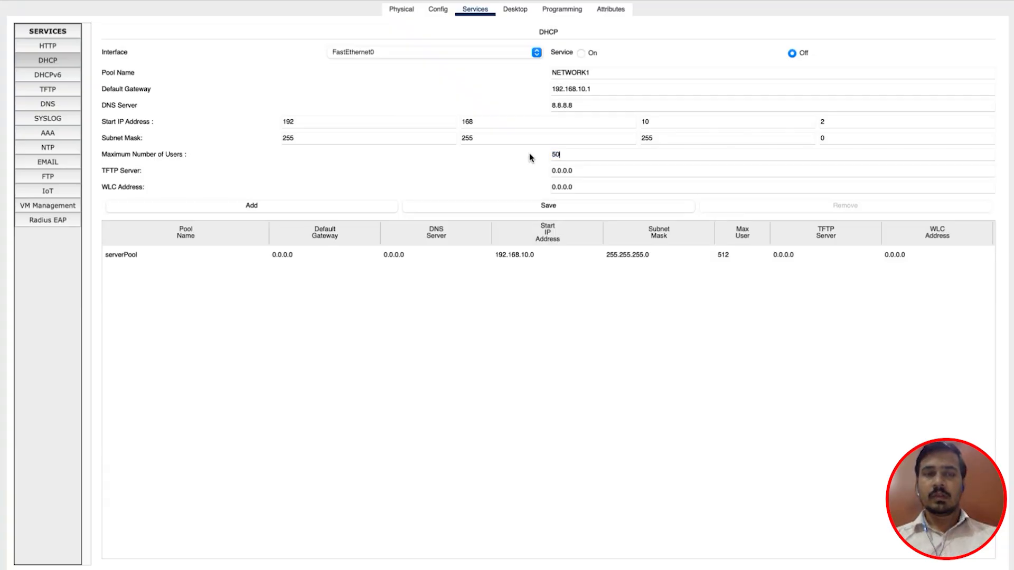
click(503, 207)
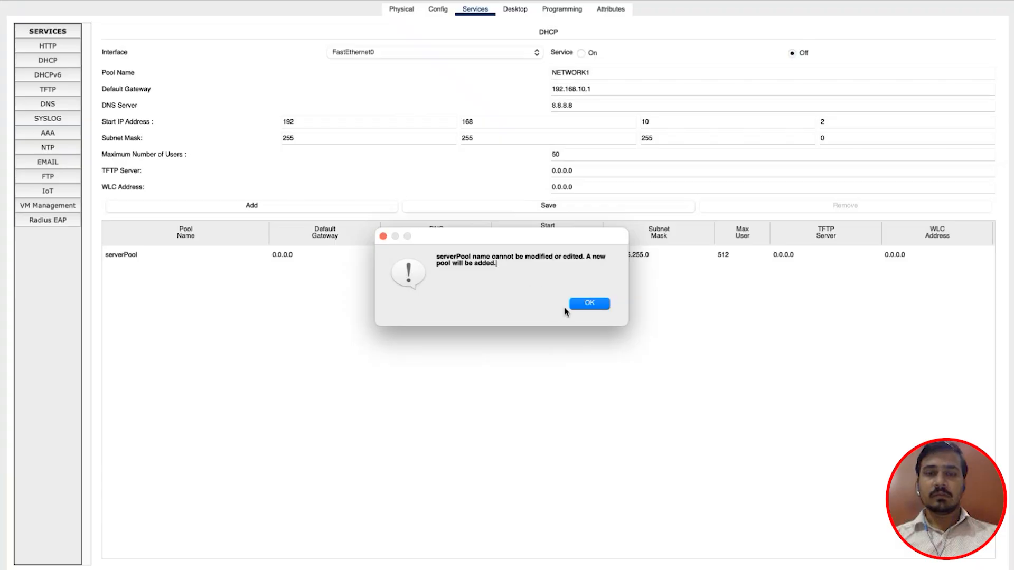
click(592, 305)
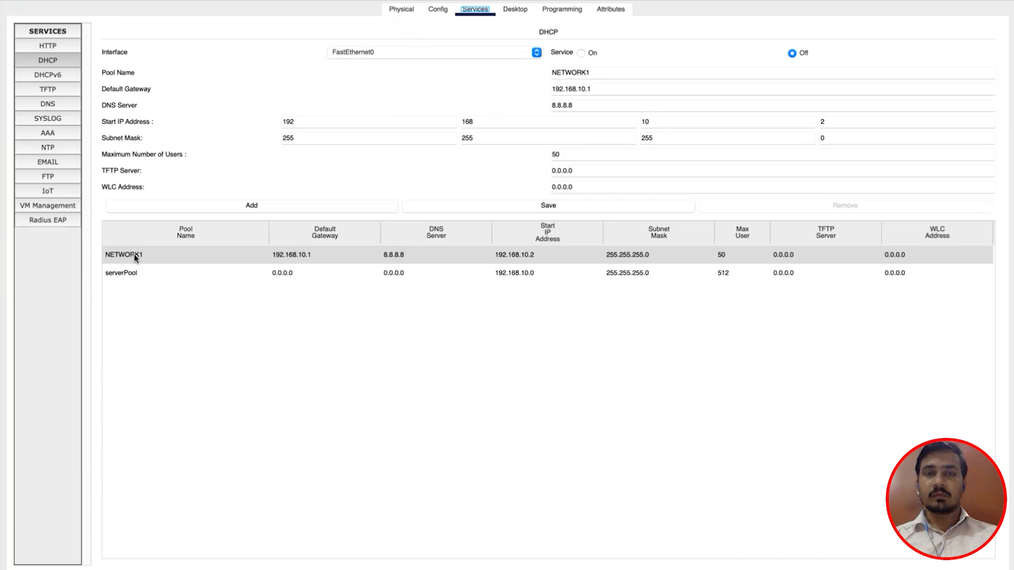
- Change the pool name to NETWORK2 and the default gateway to 192.168.20.1 for the second network's pool
click(600, 74)
key(BackSpace)
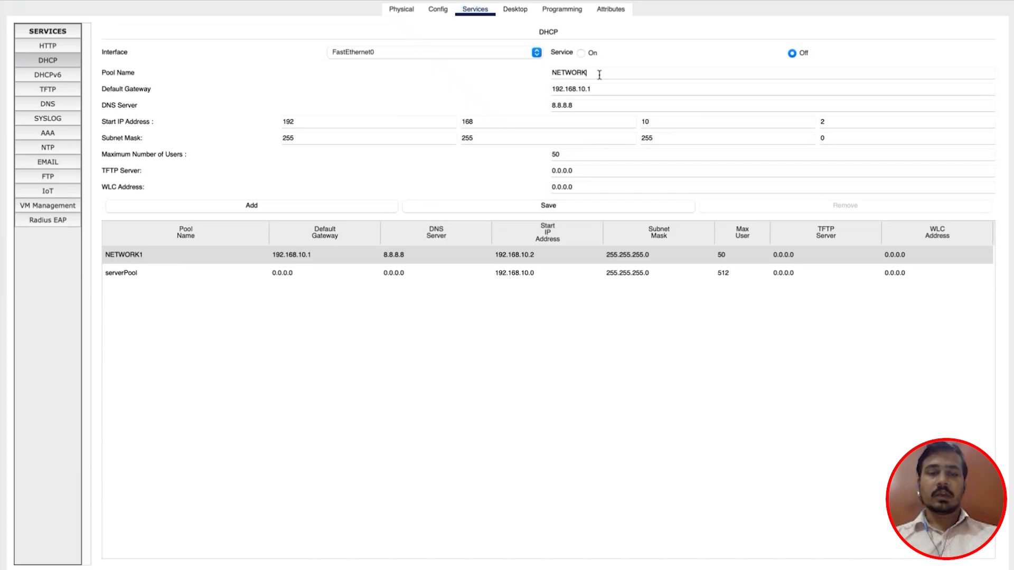
text(2)
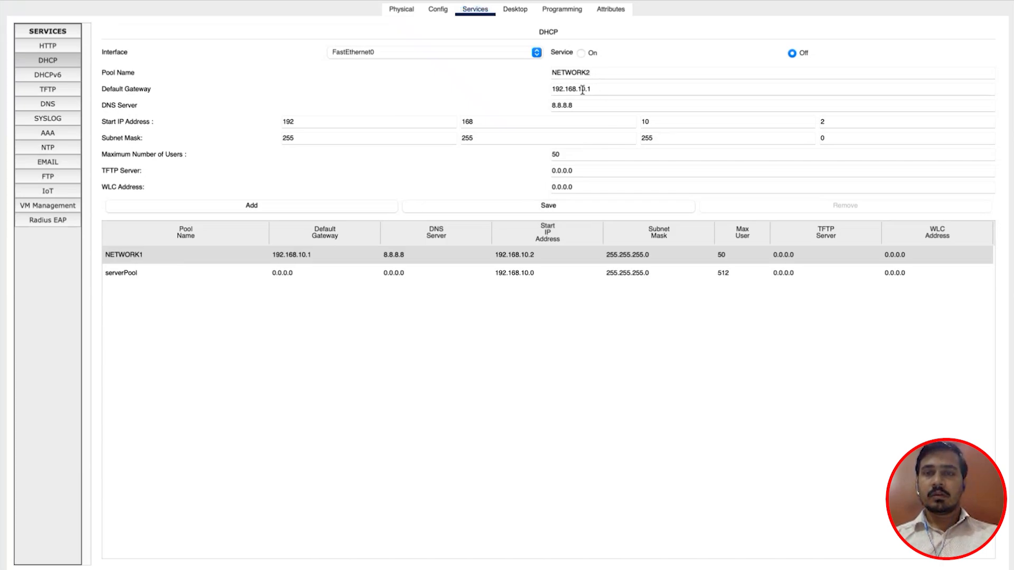
click(582, 90)
key(BackSpace)
text(2)
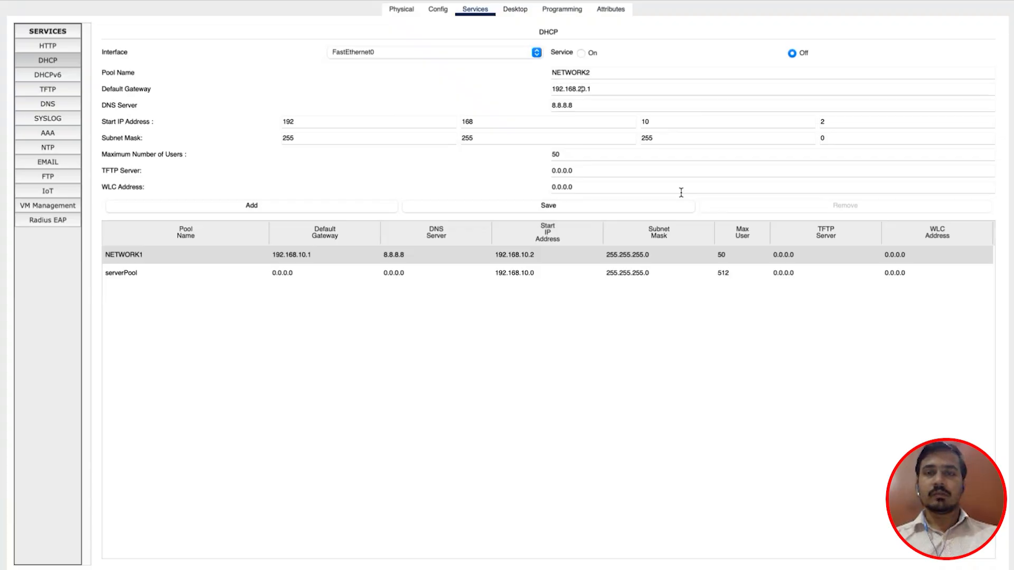
- Set the NETWORK2 pool's start IP address to 192.168.20.2
click(644, 122)
key(BackSpace)
text(2)
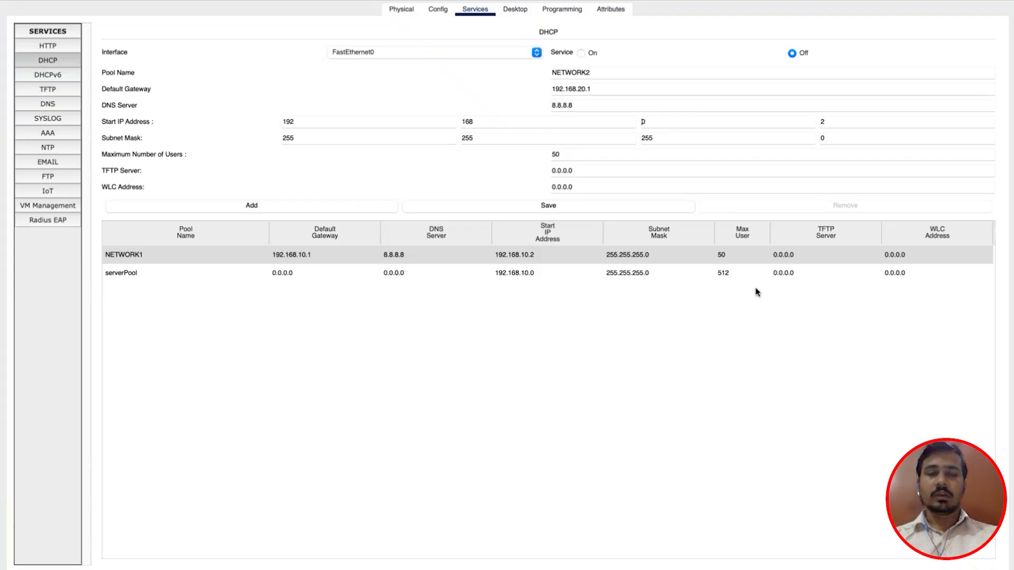
- Add the NETWORK2 pool to the DHCP server and change the pool name to NETWORK3 for the third network's pool
click(306, 206)
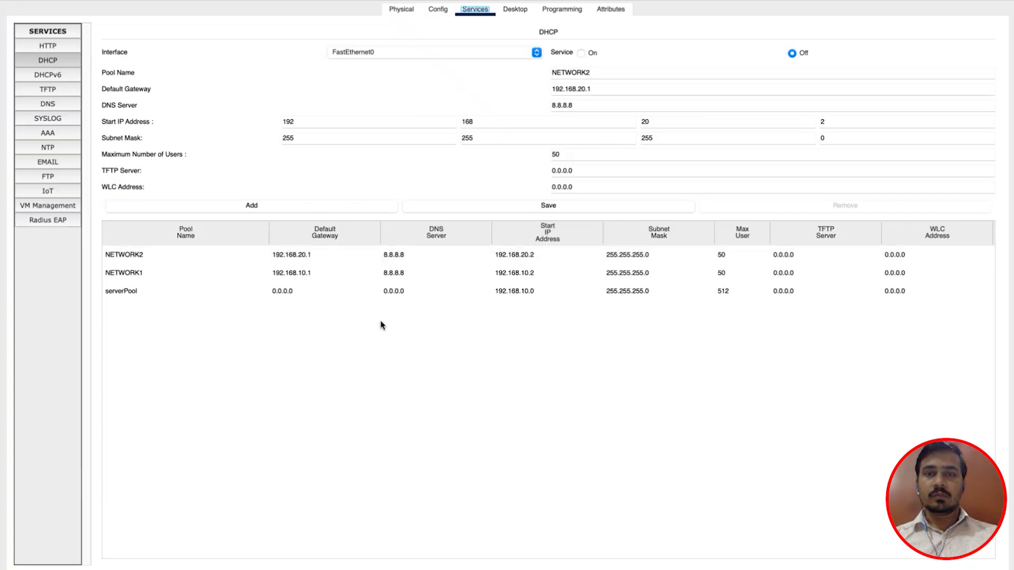
click(600, 78)
key(BackSpace)
text(3)
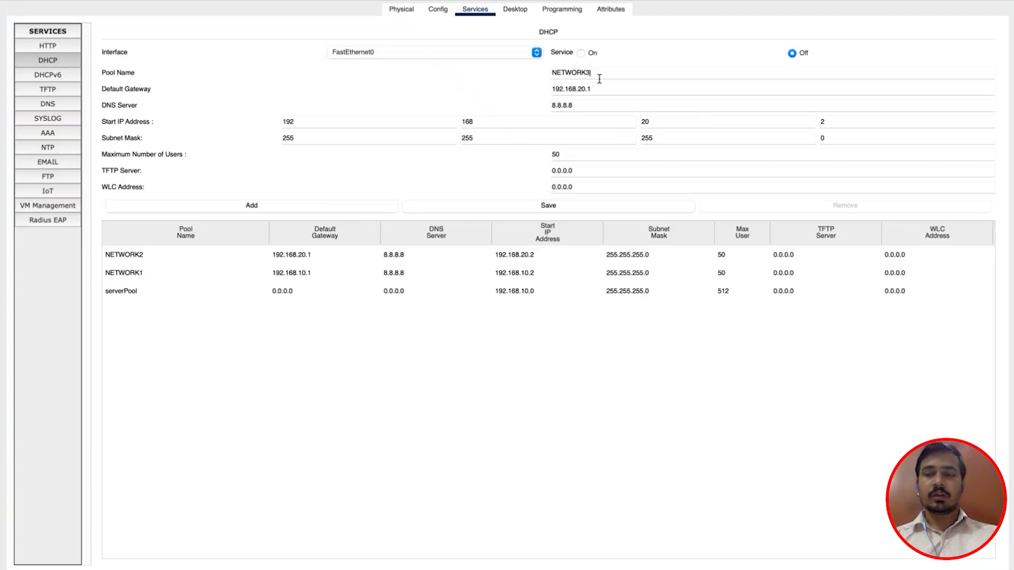
- Set the NETWORK3 pool's default gateway to 192.168.30.1 and start IP address to 192.168.30.2, and add it as a new pool
click(581, 89)
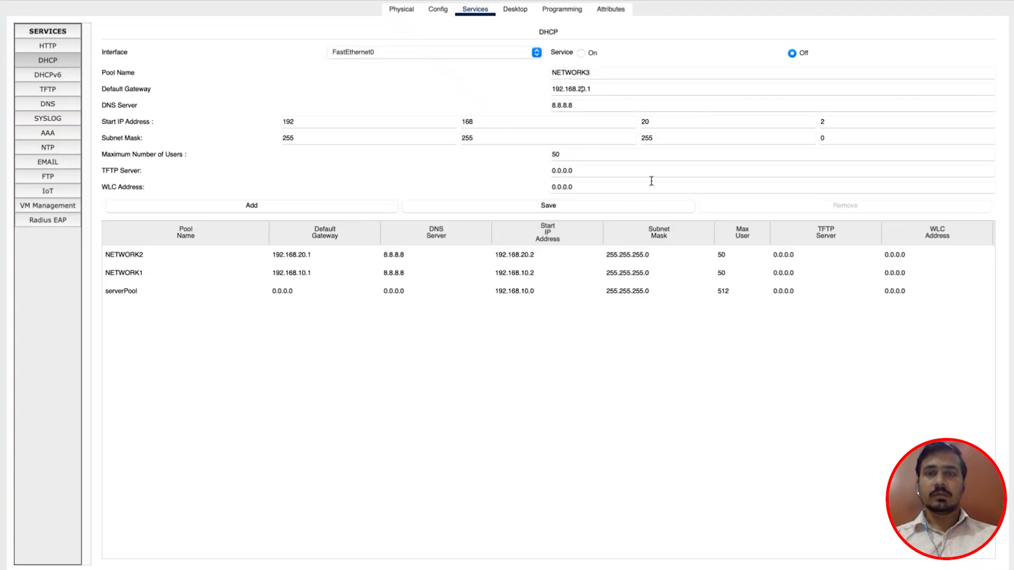
key(BackSpace)
text(3)
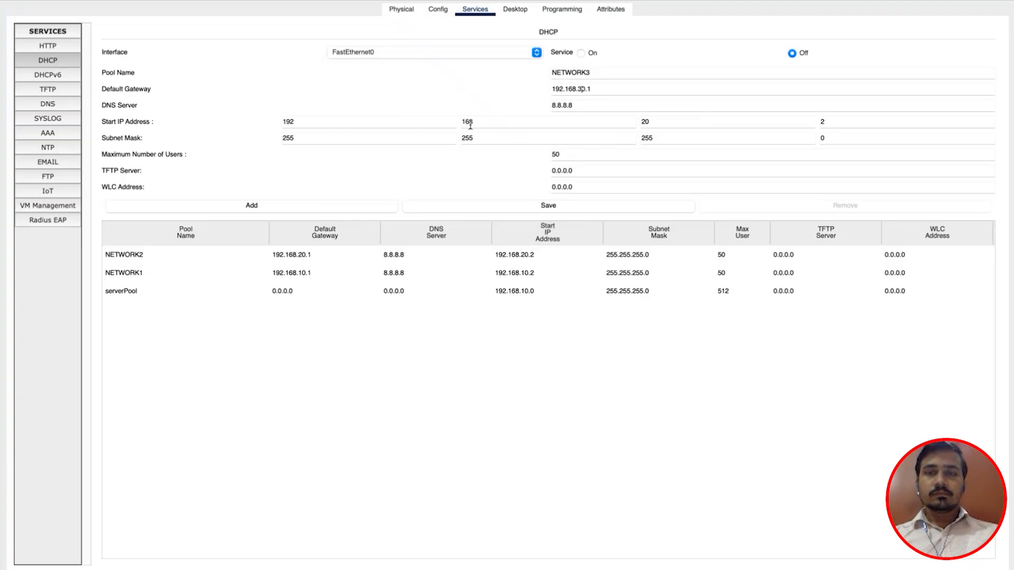
click(645, 122)
key(BackSpace)
text(3)
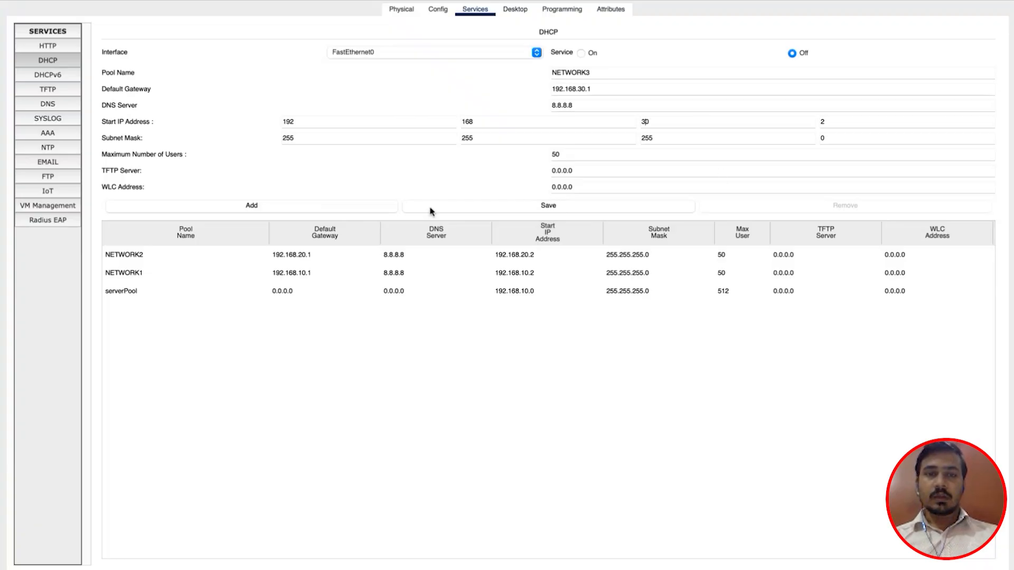
click(323, 207)
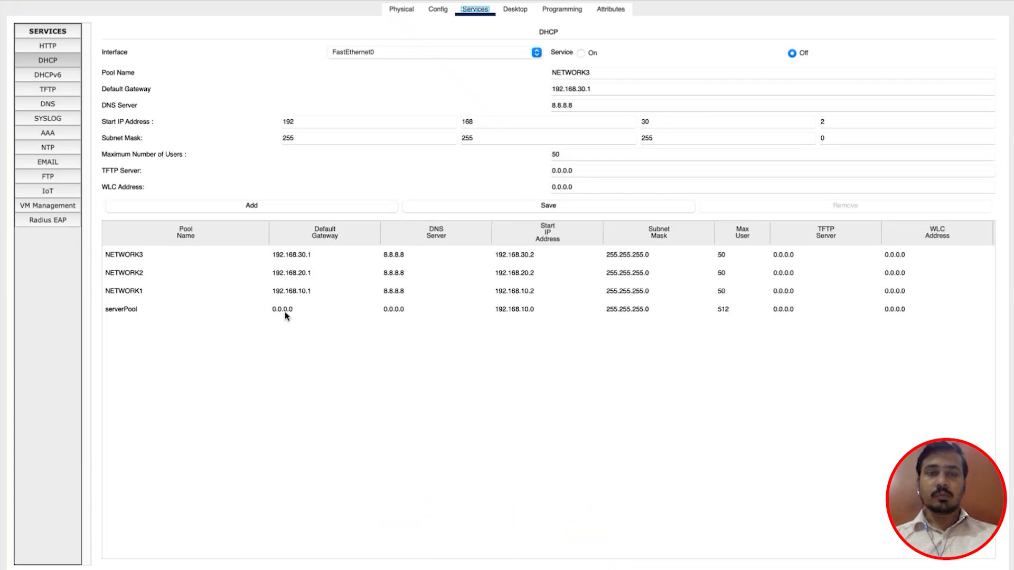
- Review the NETWORK1, NETWORK2 and NETWORK3 pool entries, turn the DHCP service on and close the server's configuration
click(132, 252)
click(132, 272)
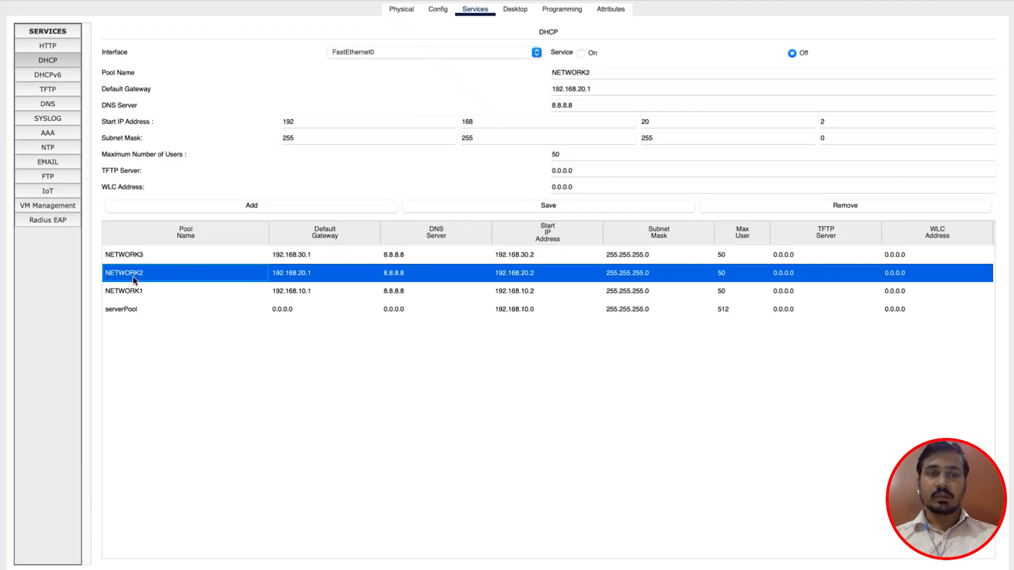
click(132, 289)
click(301, 258)
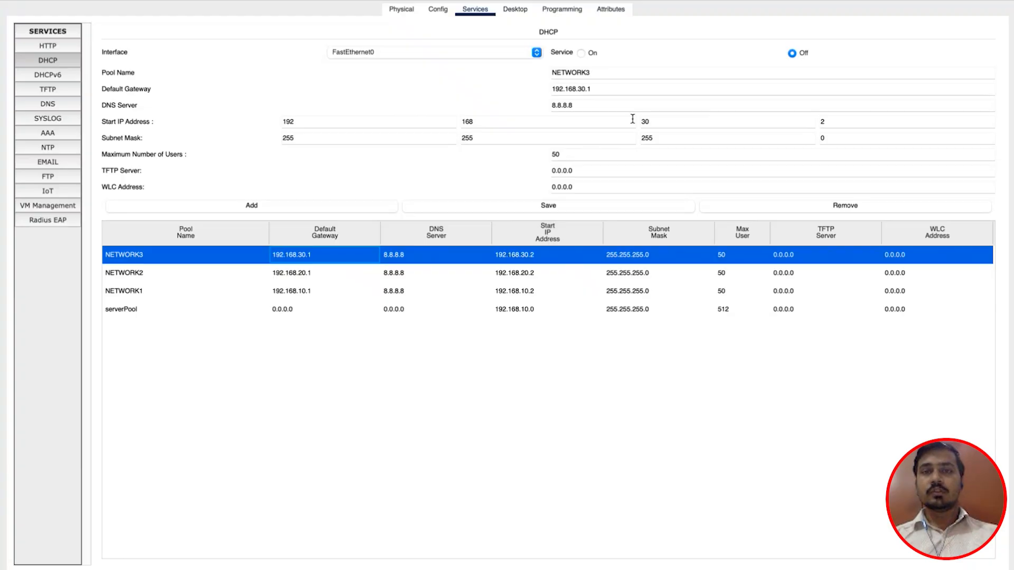
click(581, 54)
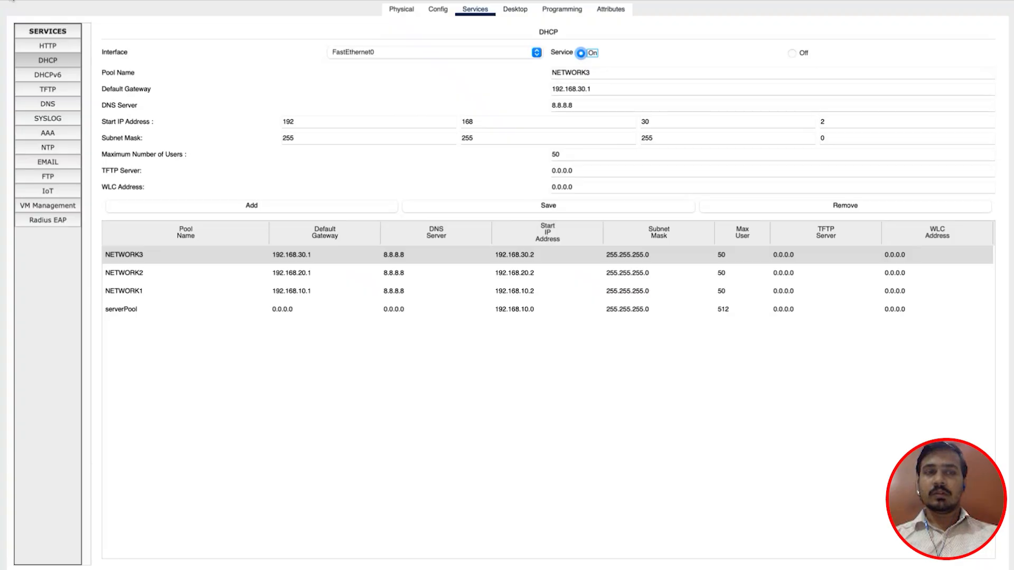
click(11, 1)
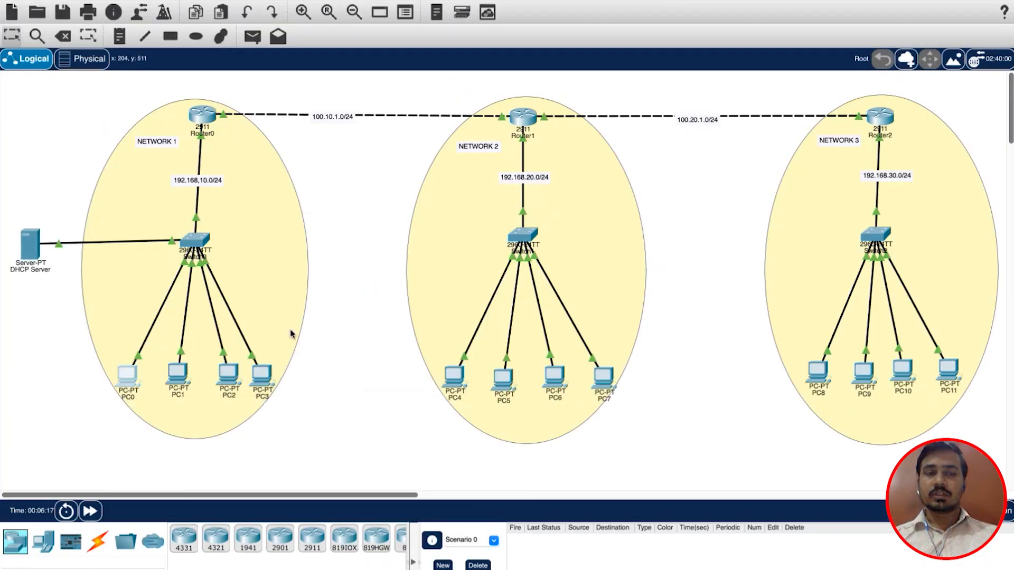
- Switch PC0's IP configuration to DHCP, request an address a second time and close its window
click(126, 378)
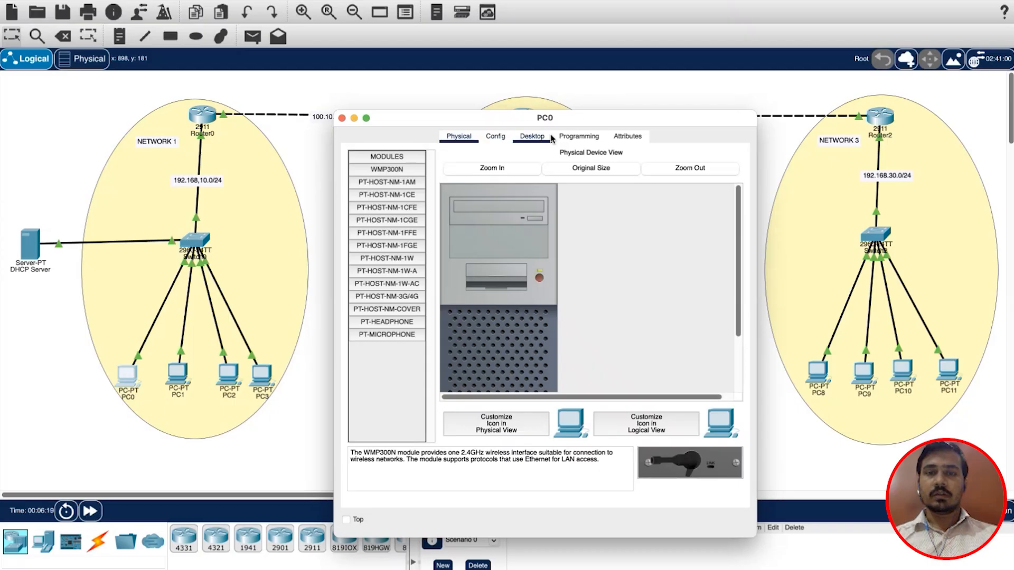
click(532, 136)
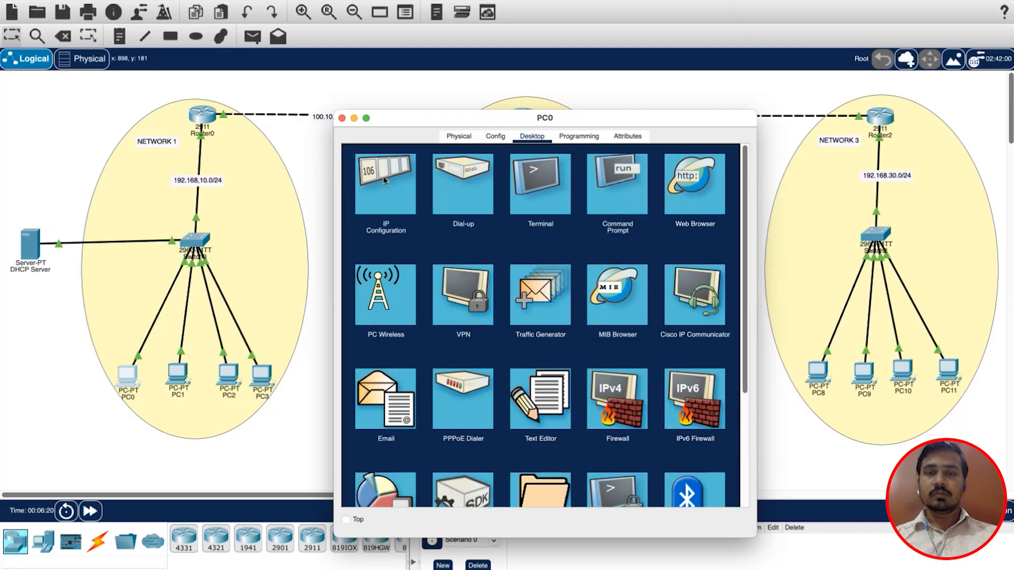
click(405, 184)
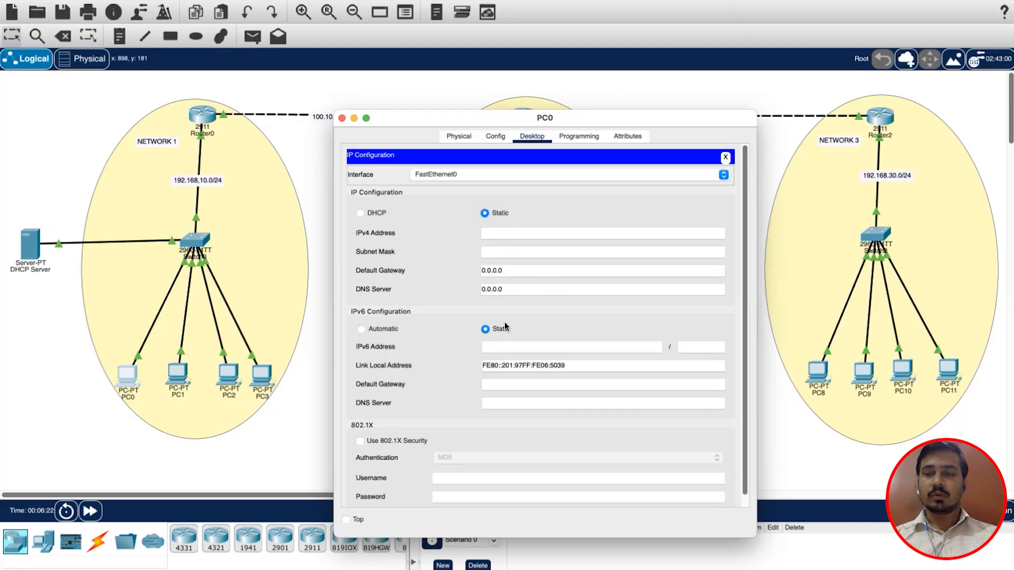
click(361, 214)
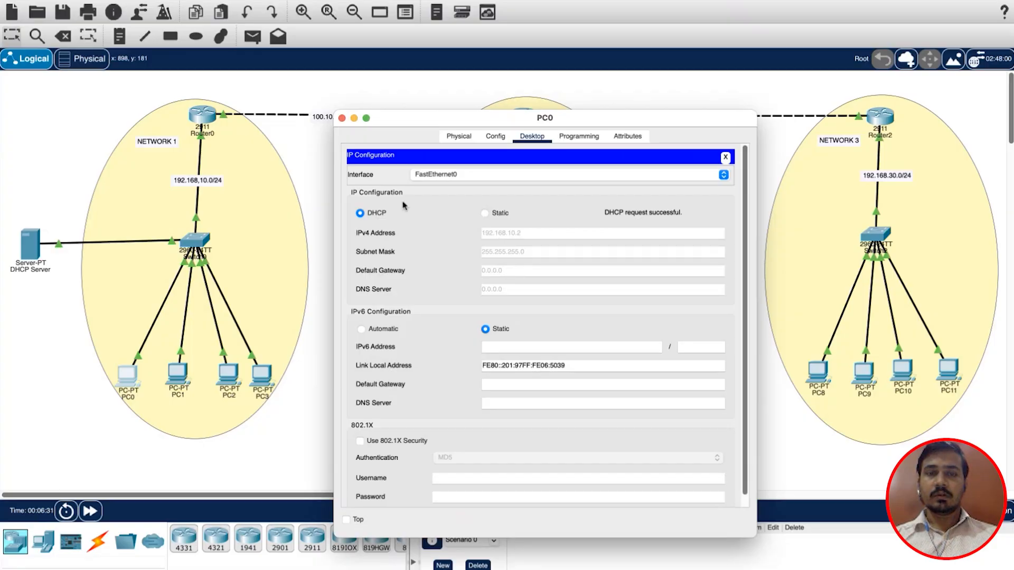
click(485, 213)
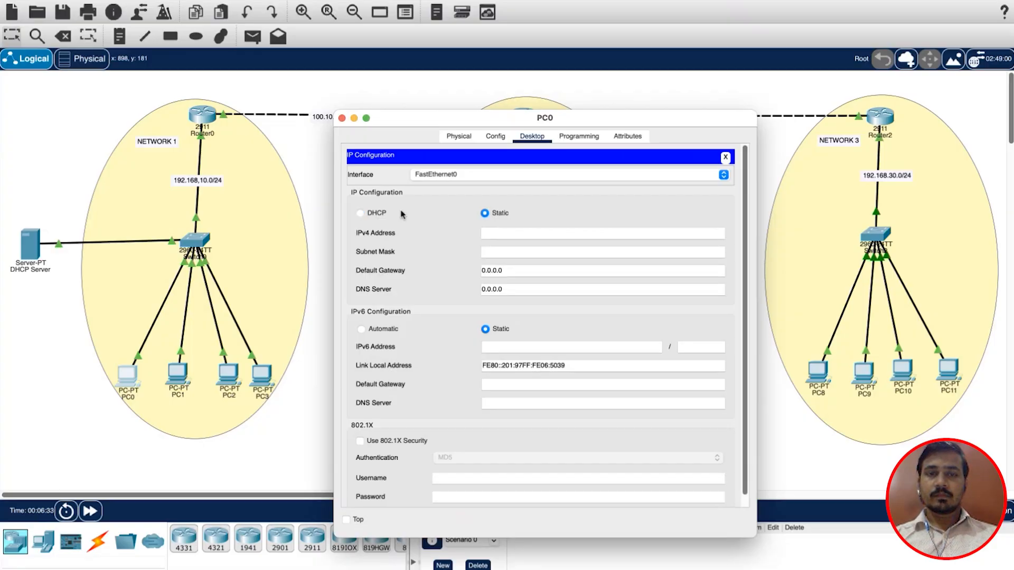
click(376, 213)
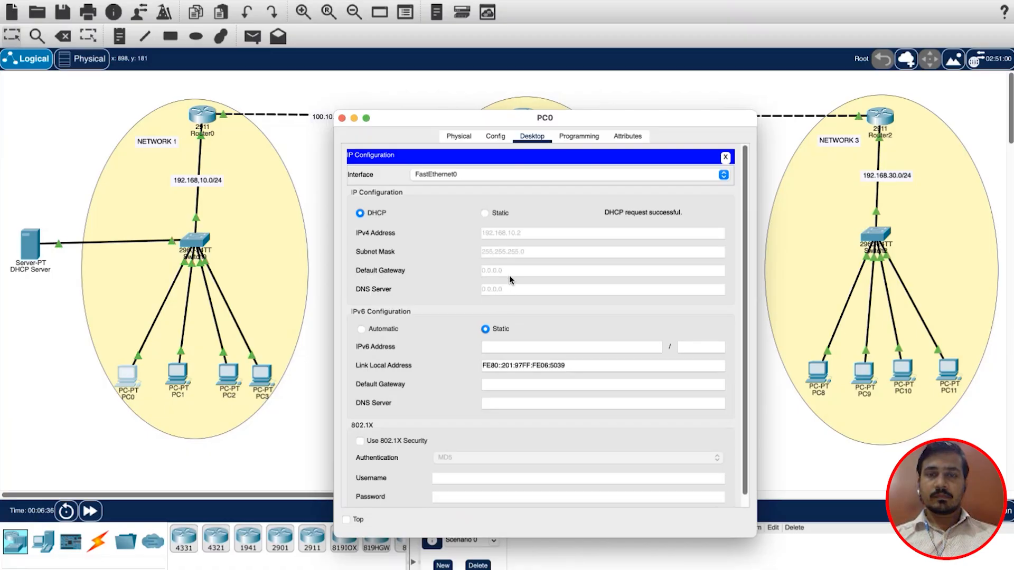
click(342, 118)
- Switch PC1's IP configuration to DHCP and close its window
click(178, 377)
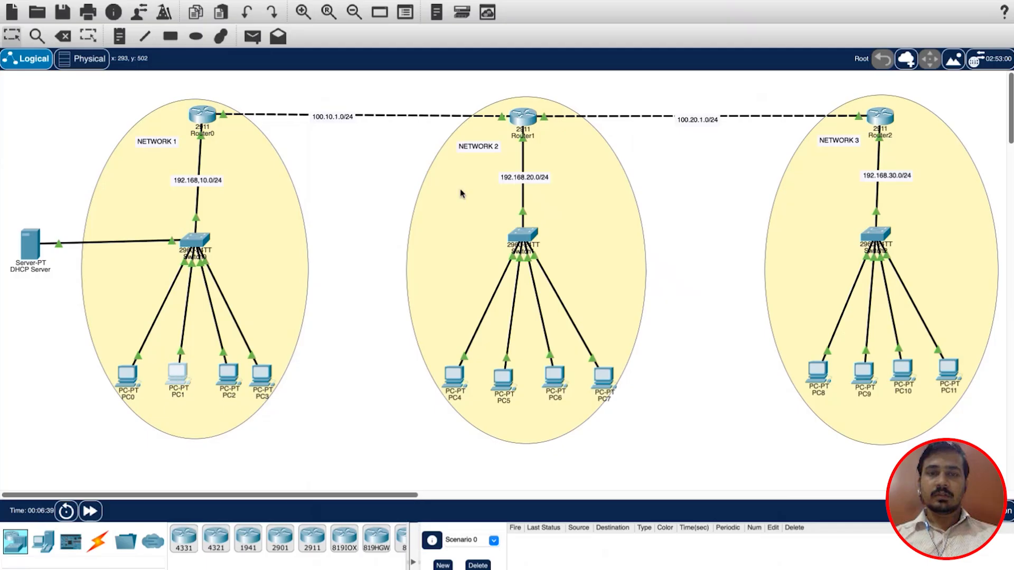
click(532, 142)
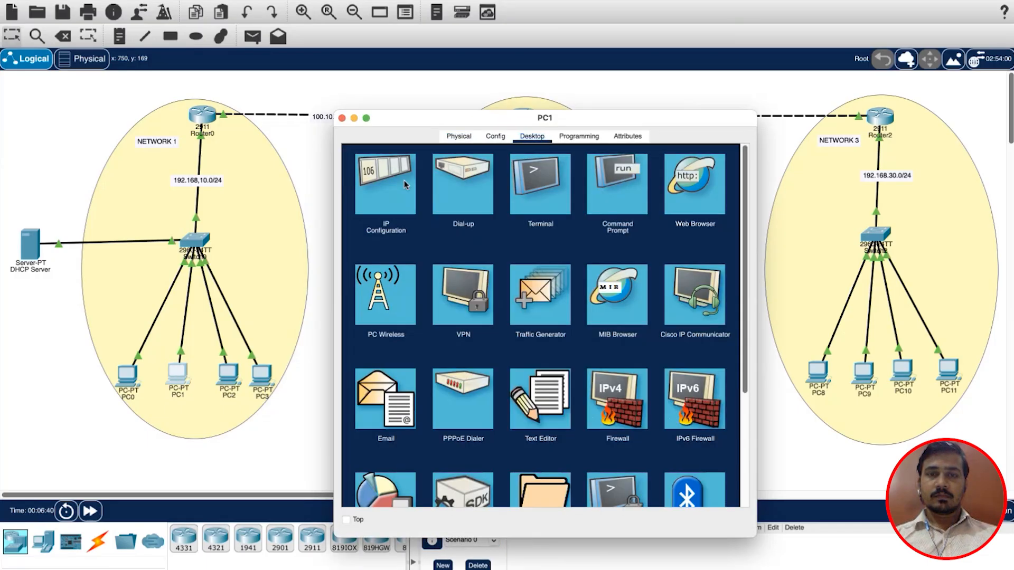
click(389, 194)
click(370, 213)
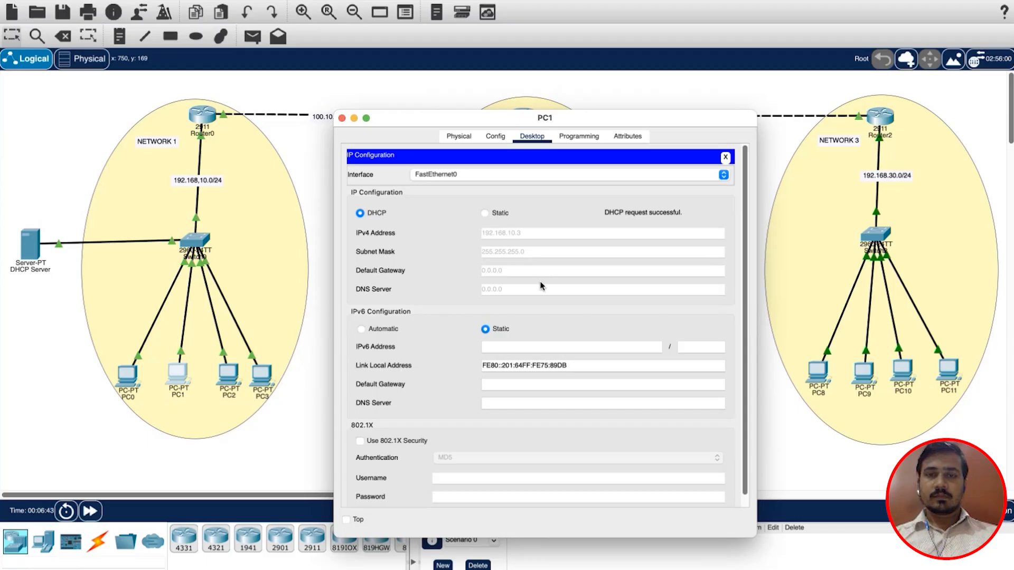
click(342, 117)
- Switch PC2's IP configuration to DHCP and close its window
click(225, 375)
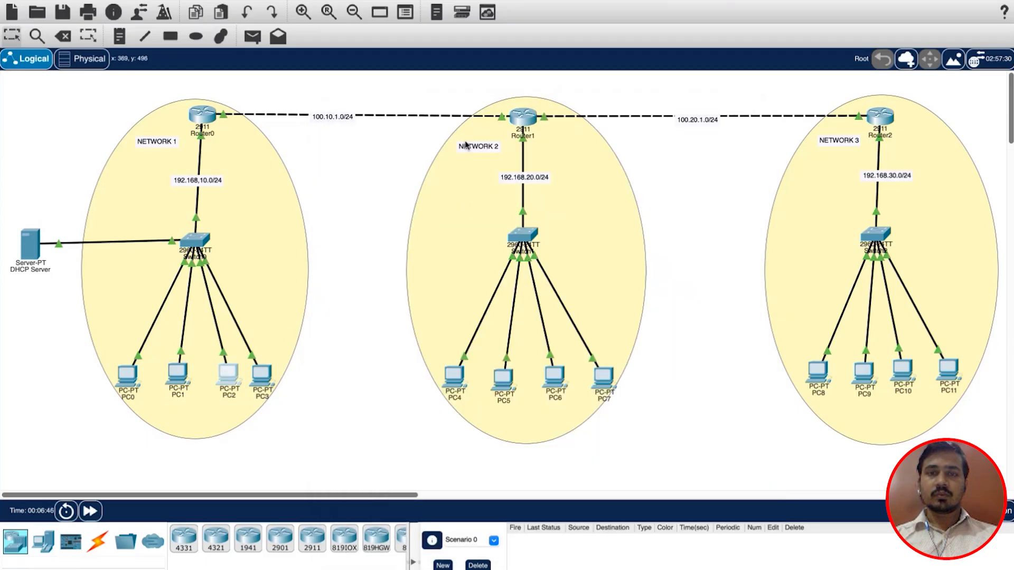
click(530, 138)
click(398, 187)
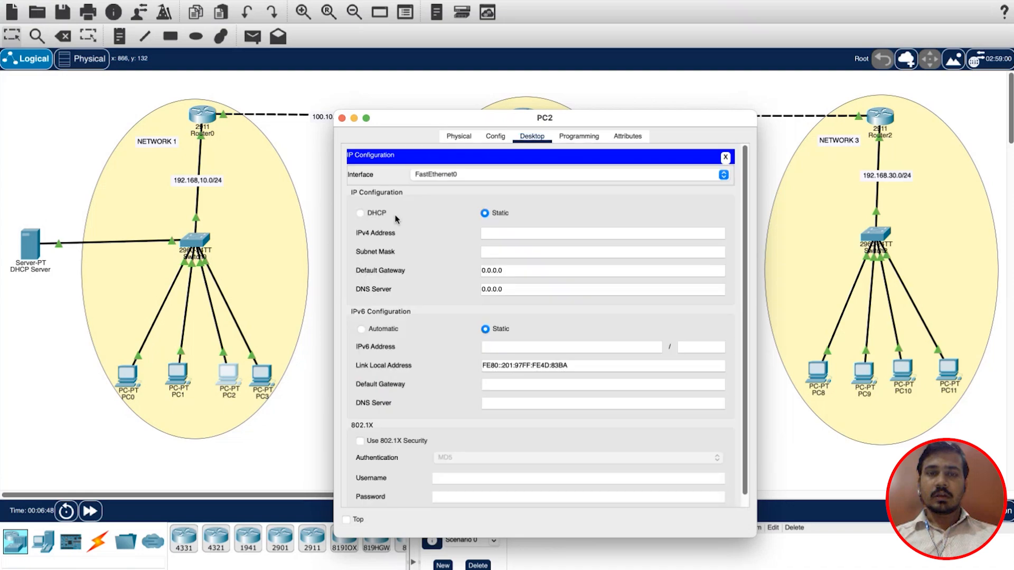
click(359, 213)
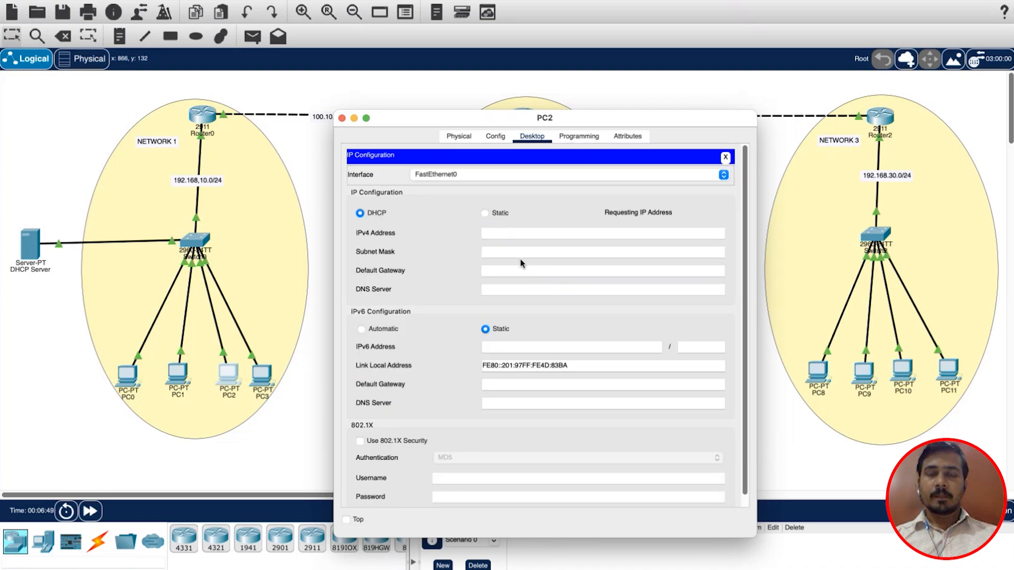
click(342, 117)
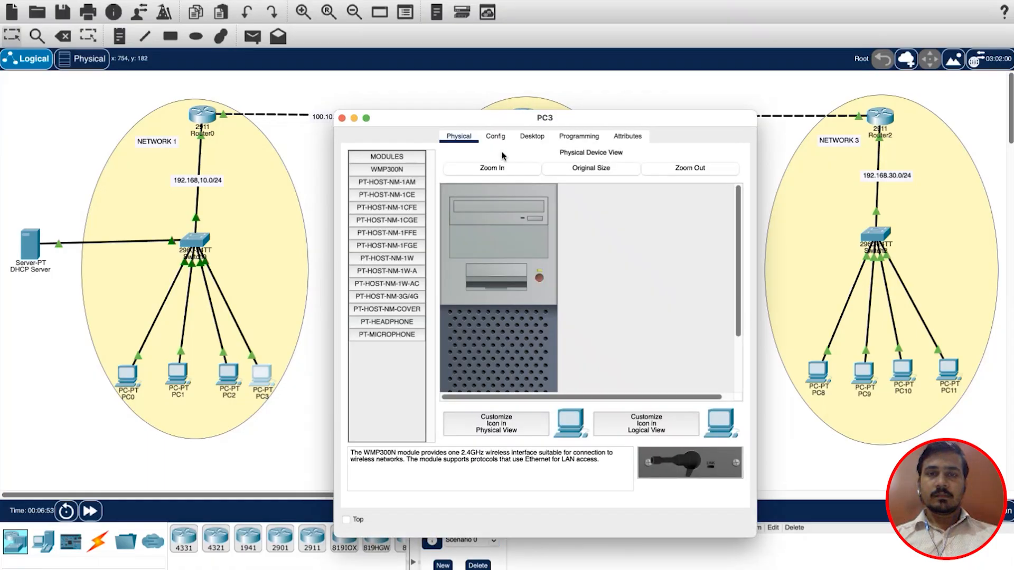
- Switch PC3's IP configuration to DHCP and close its window
click(532, 136)
click(391, 174)
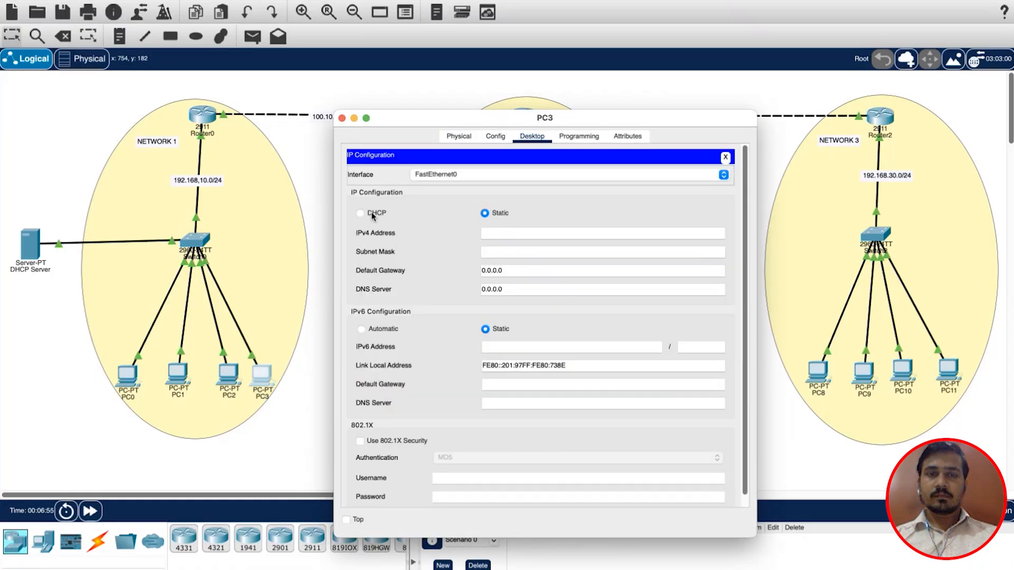
click(359, 212)
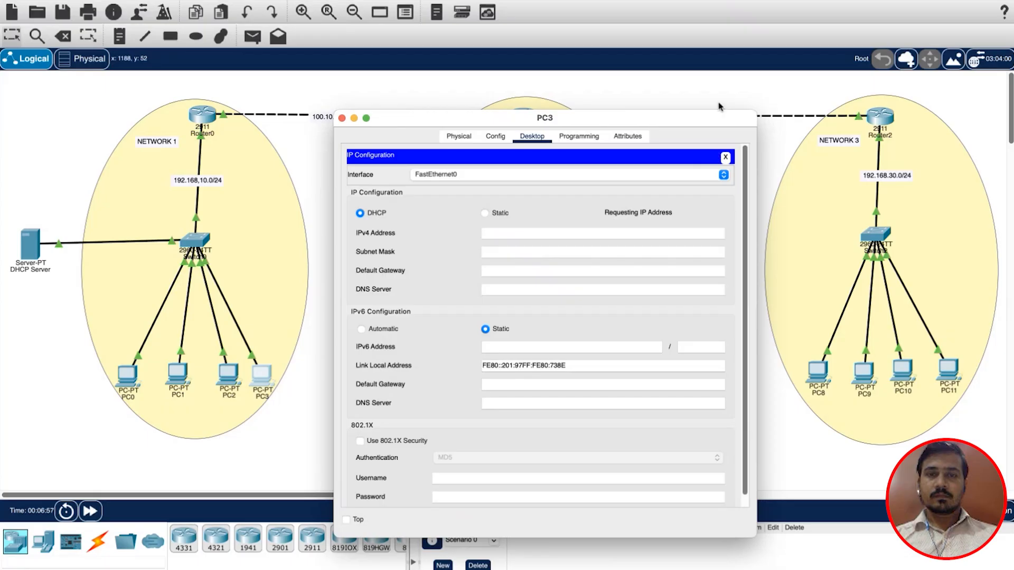
click(774, 169)
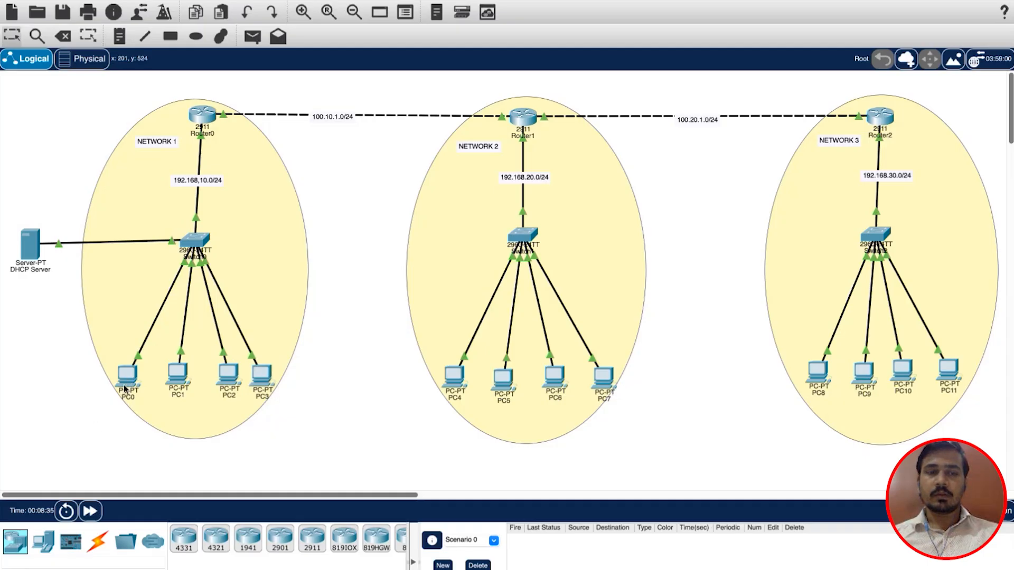
- Check the IP address, gateway and DNS details of the PCs in NETWORK 1 on the topology
mouse_move(127, 384)
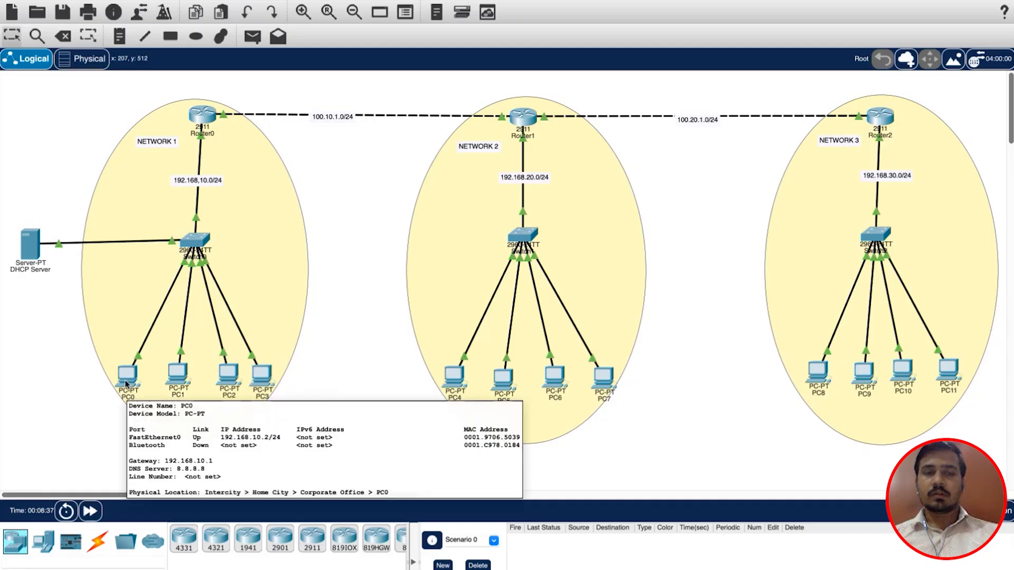
mouse_move(177, 373)
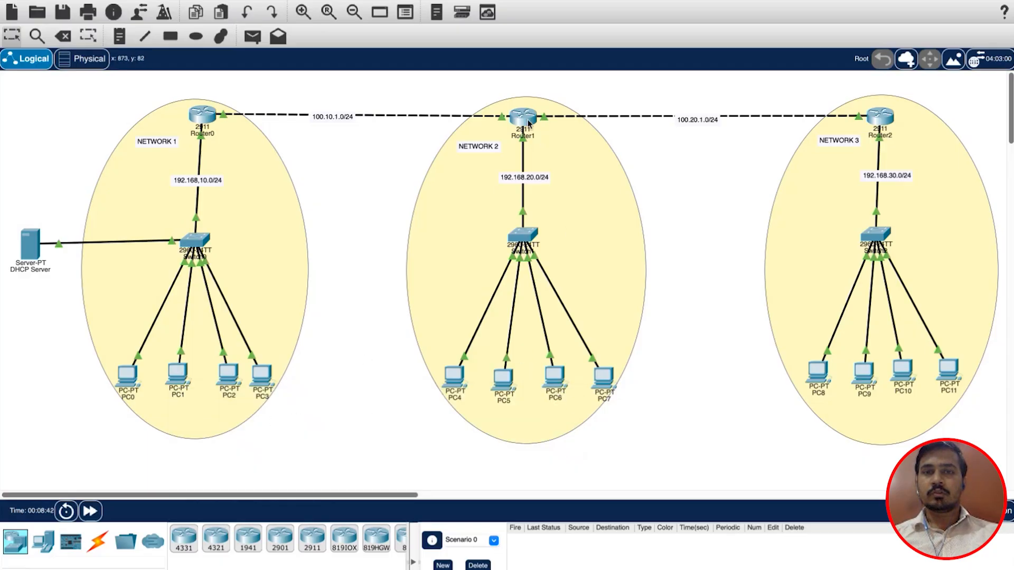
mouse_move(528, 122)
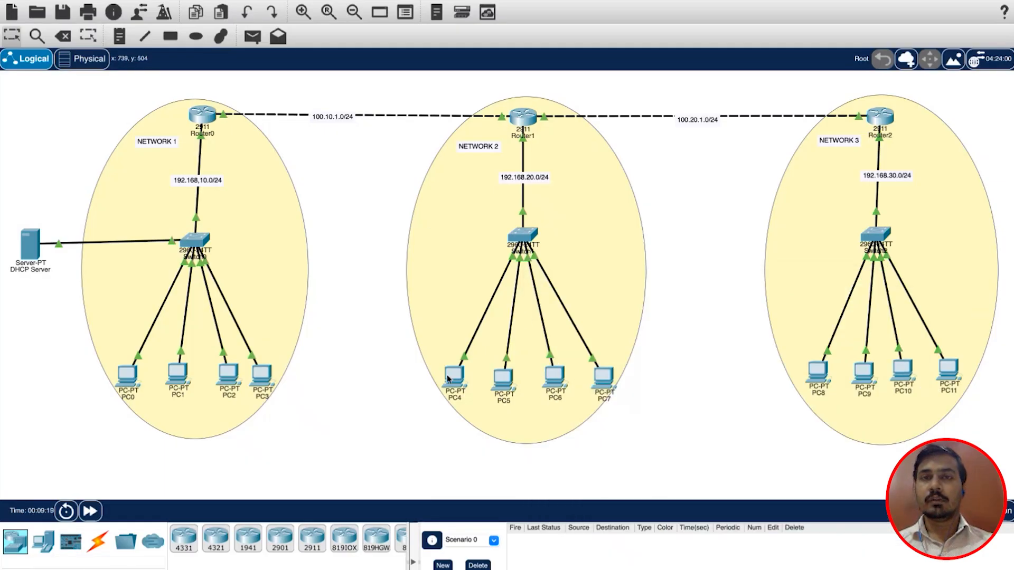
mouse_move(450, 378)
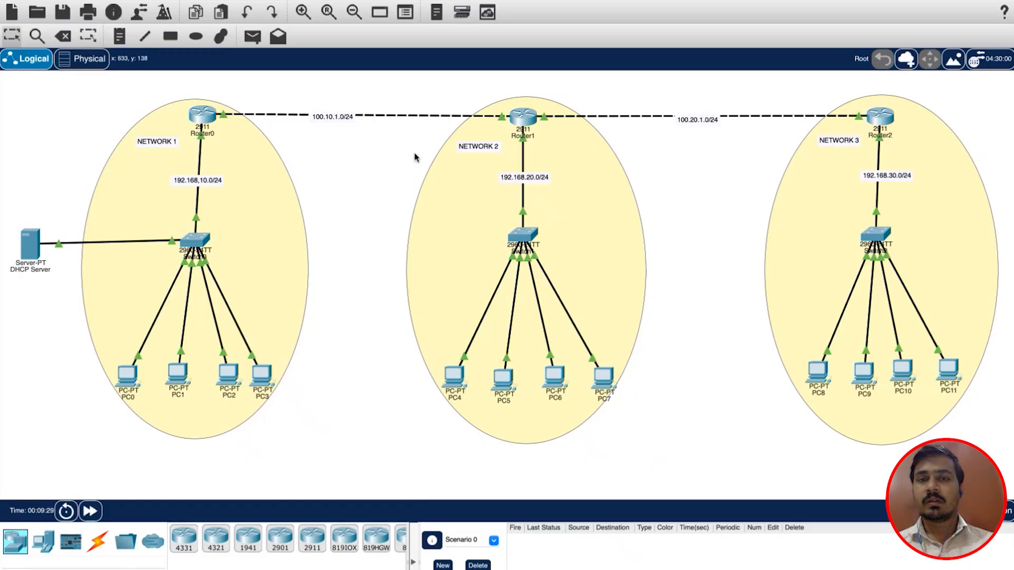
- Open Router1's command line interface in an enlarged window clear of Router1 and Router2, and bring up the R2 prompt
click(517, 118)
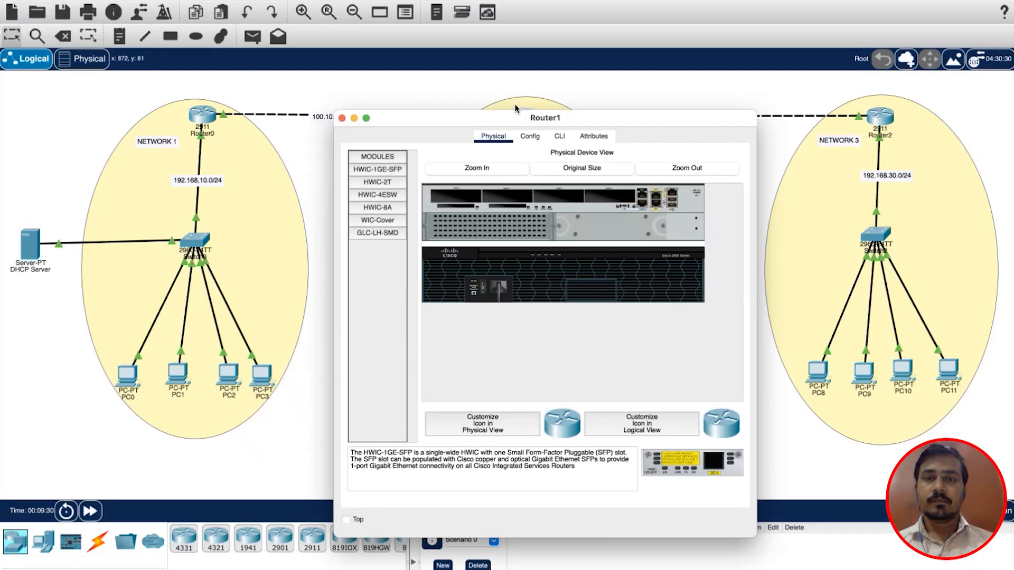
click(557, 135)
drag(757, 111, 943, 212)
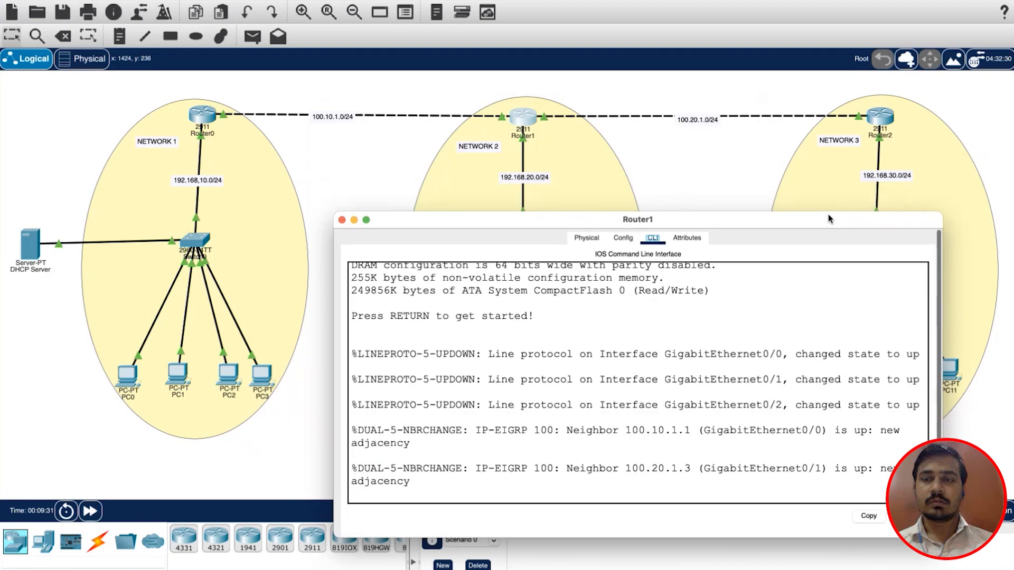
drag(828, 218, 558, 229)
click(423, 364)
key(Return)
key(Return)
key(Return)
key(Return)
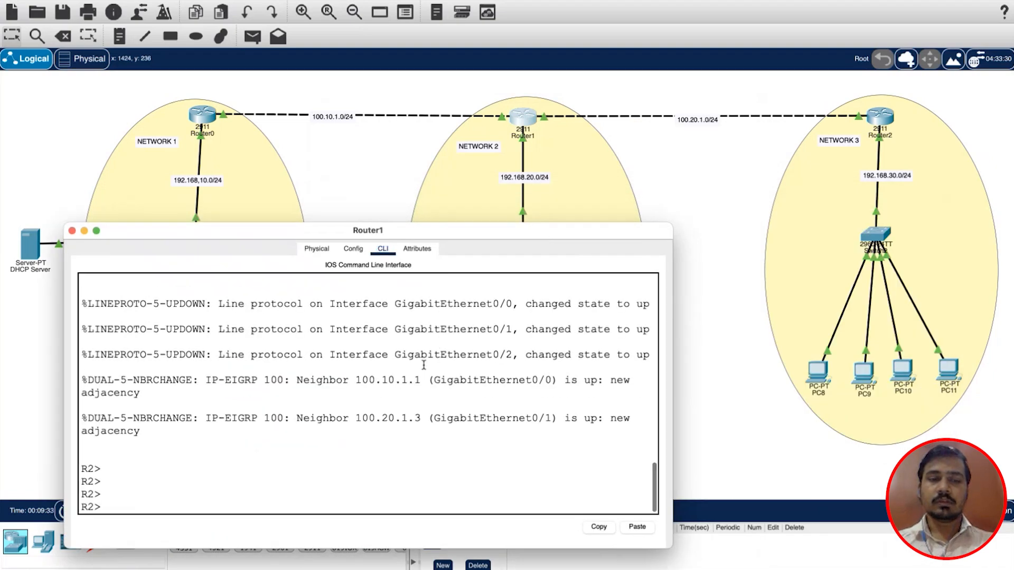
key(Return)
- Enter privileged mode and terminal global configuration mode on Router1 with ena and conf
text(ena)
key(Return)
text(conf)
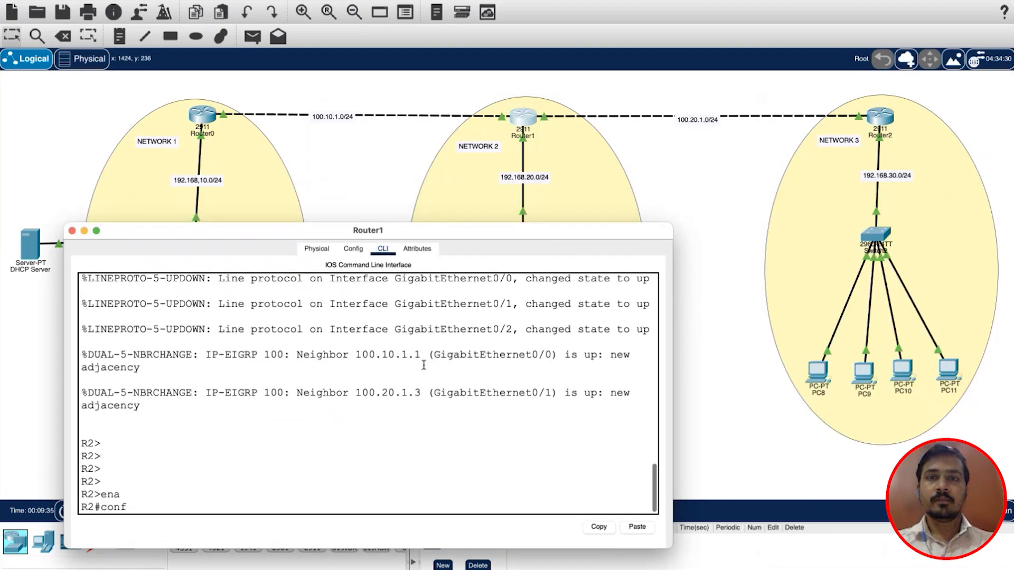
key(Return)
key(Return)
key(Return)
key(Return)
- List Router1's interfaces with do sh ip int bri and examine the line for its NETWORK 2 interface, GigabitEthernet0/2
text(do sh ip int)
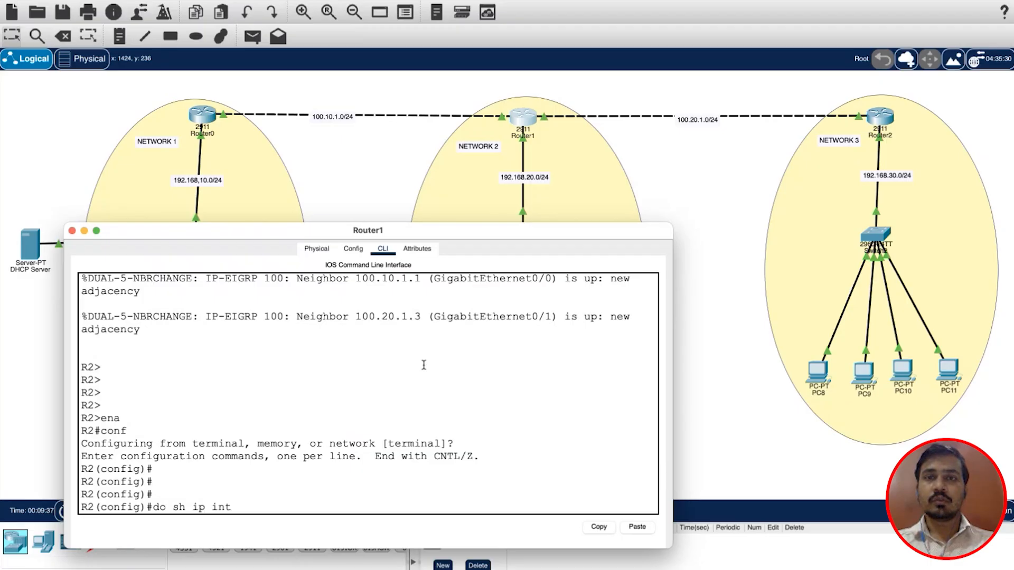
text( bri)
key(Return)
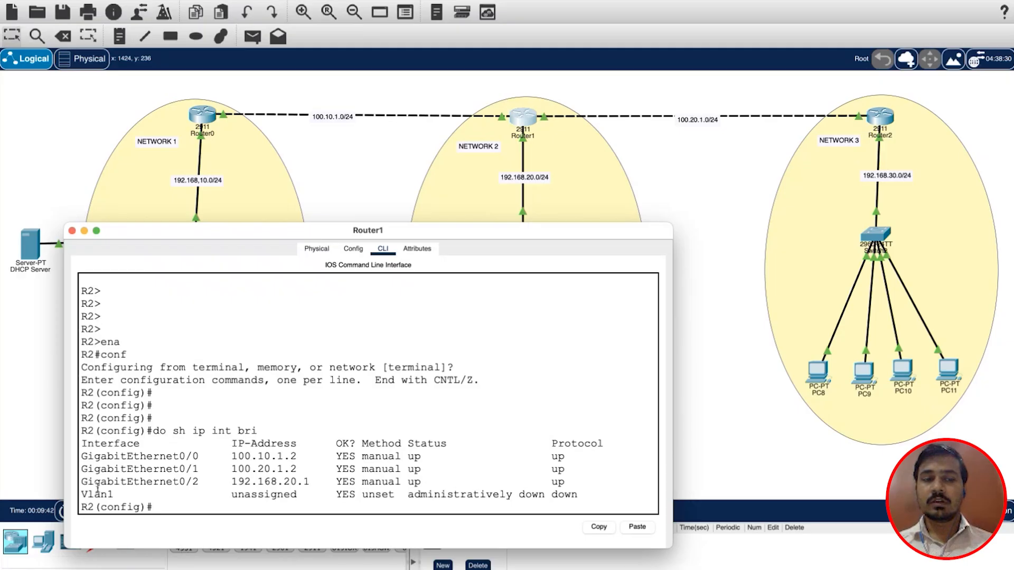
drag(86, 483, 295, 487)
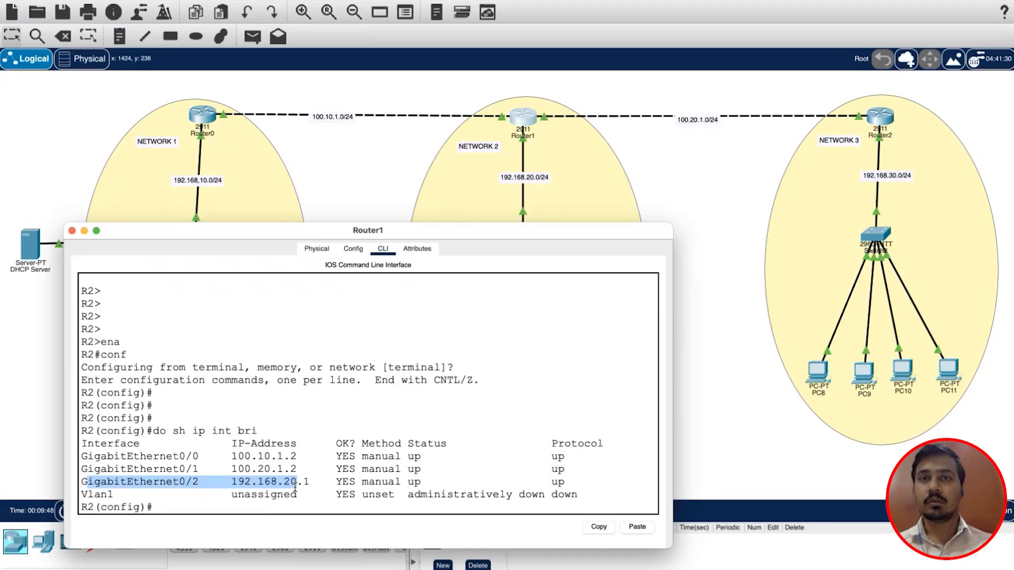
key(Return)
key(Return)
key(Return)
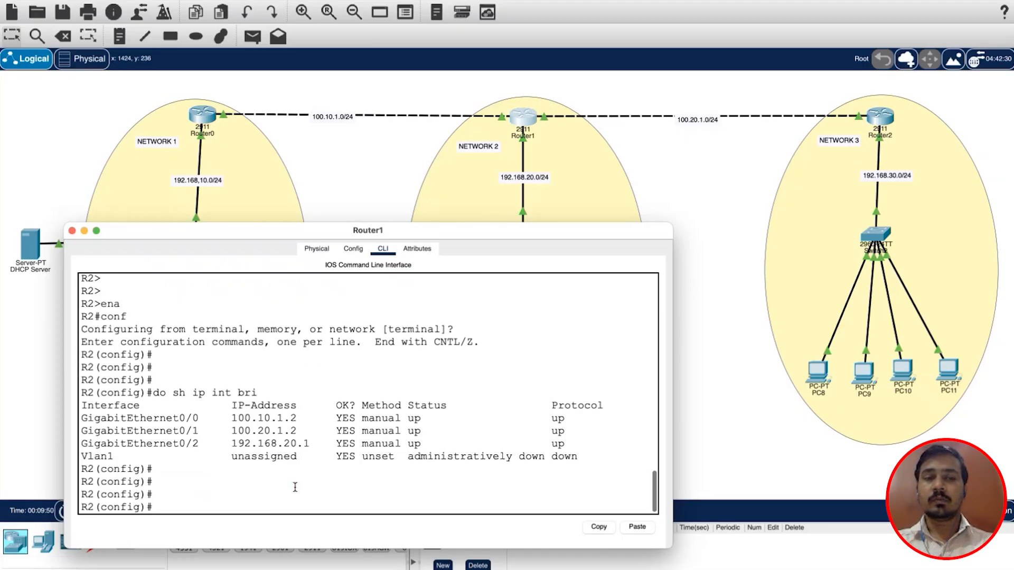
- Set the DHCP helper address on Router1's gig 0/2 interface with ip helper-address 192.168.10.100
text(int gig 0/0)
key(BackSpace)
text(2)
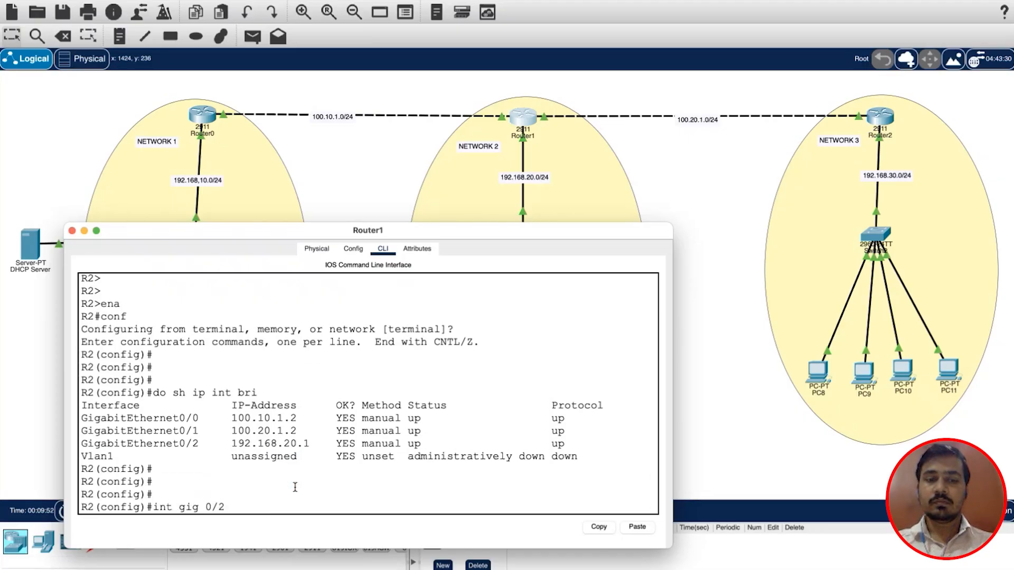
key(Return)
text(ip hel;p)
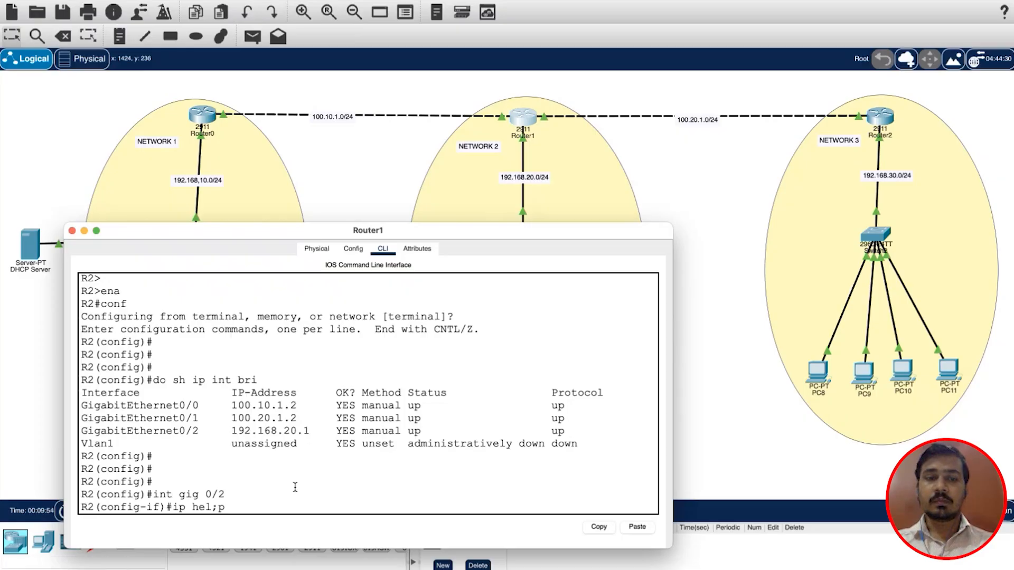
key(Tab)
key(BackSpace)
key(BackSpace)
text(per-ad)
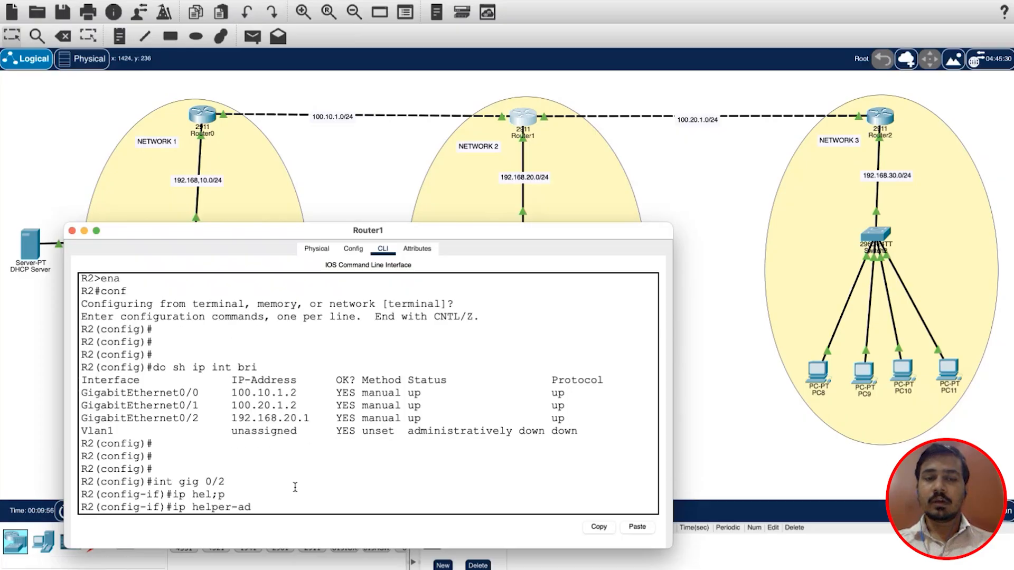
text(dress 192.1)
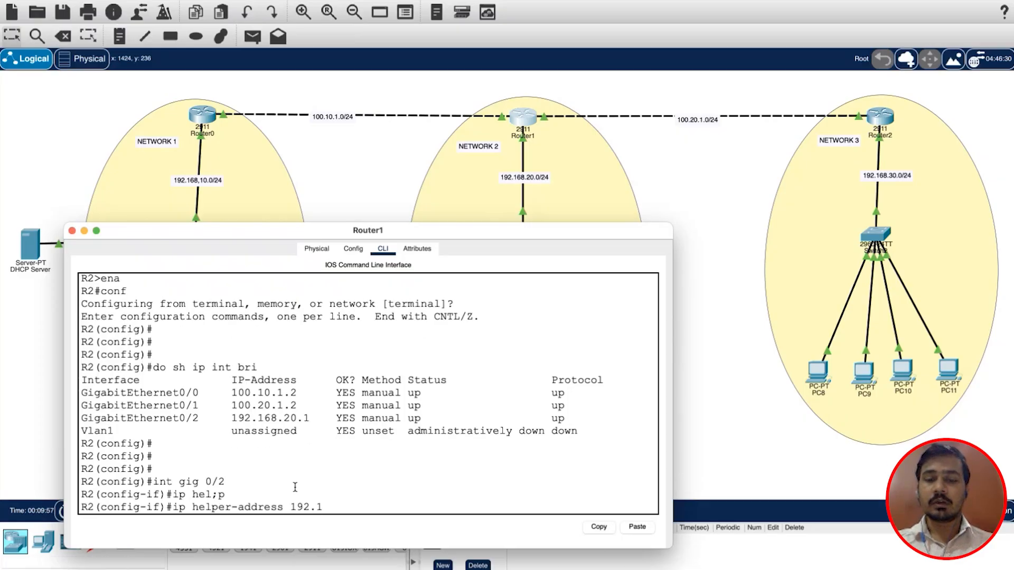
text(68.10.)
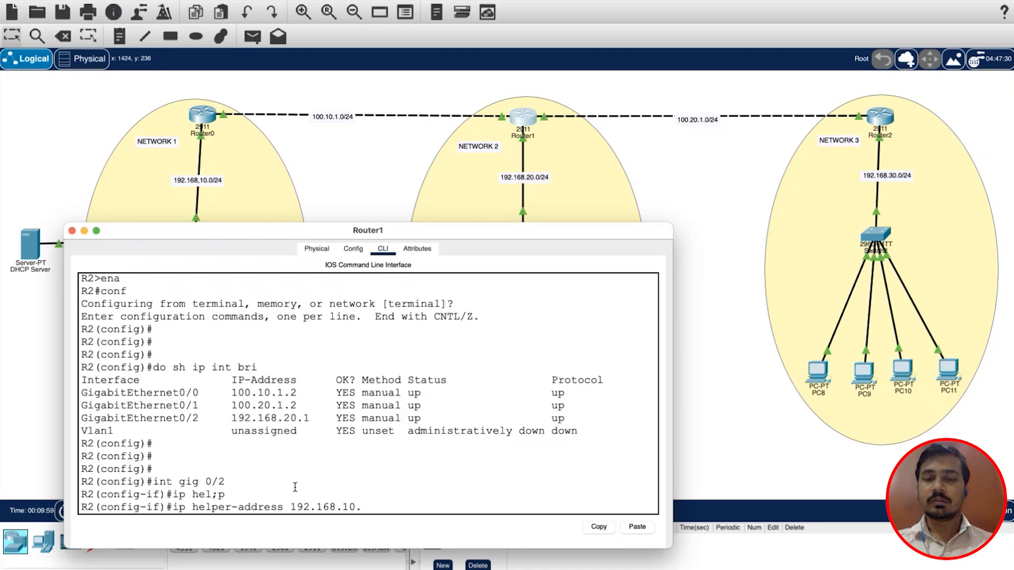
text(100)
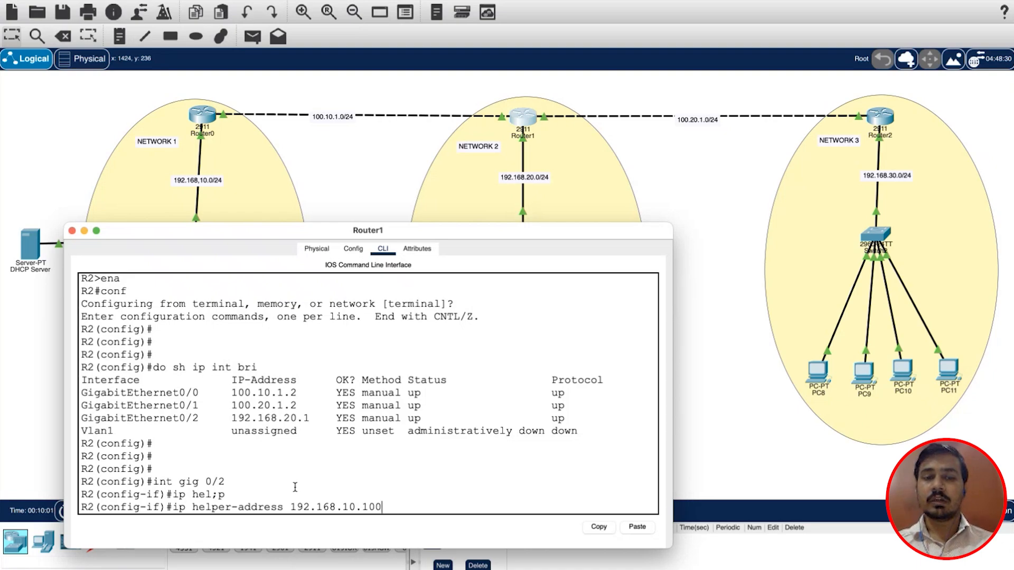
key(Return)
- Return Router1 from interface configuration to global configuration mode with exit
text(exxit)
key(Return)
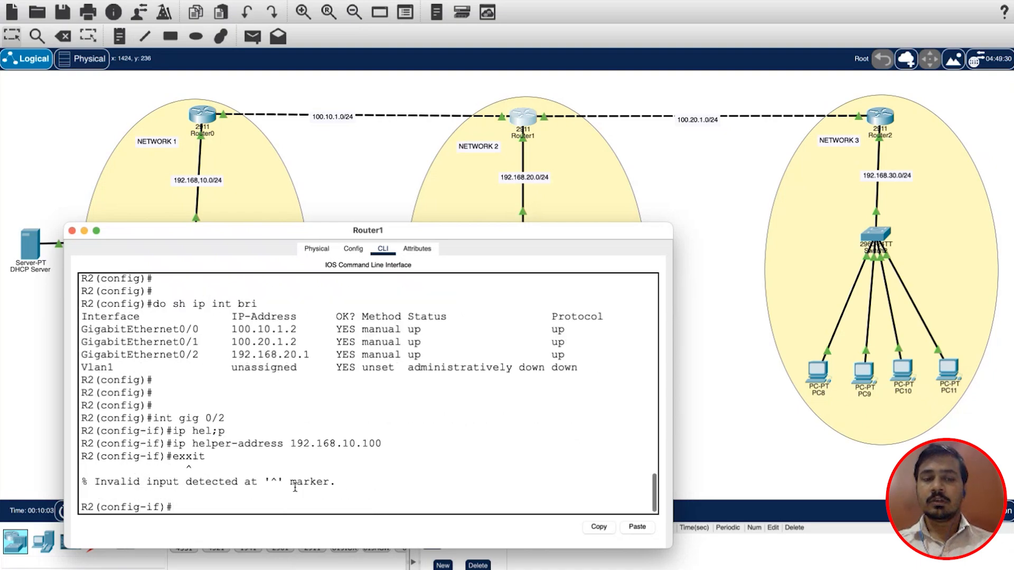
text(exit)
key(Return)
key(Return)
- Save Router1's configuration with do write and close its window
text(dow ri)
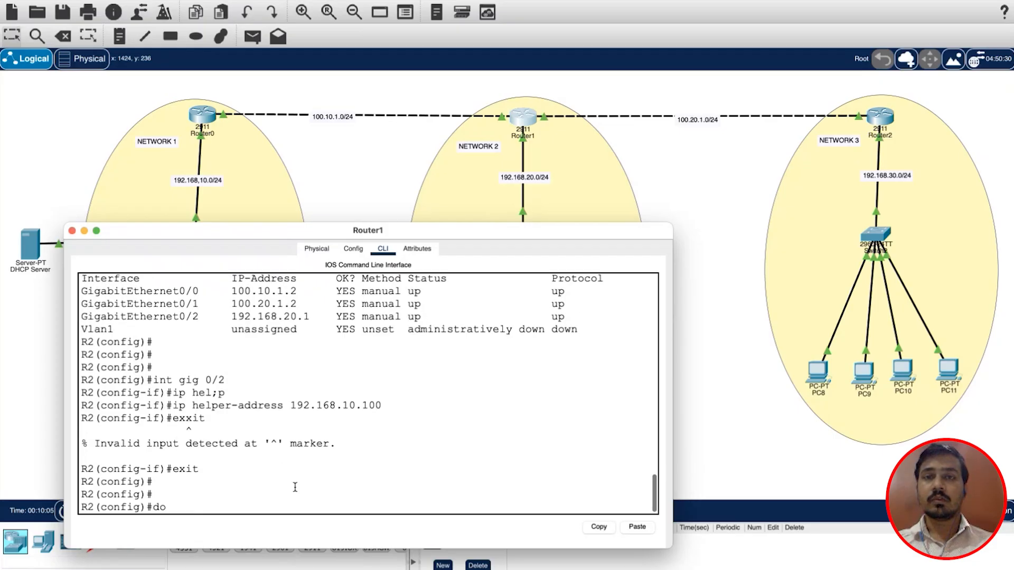
key(BackSpace)
key(BackSpace)
key(BackSpace)
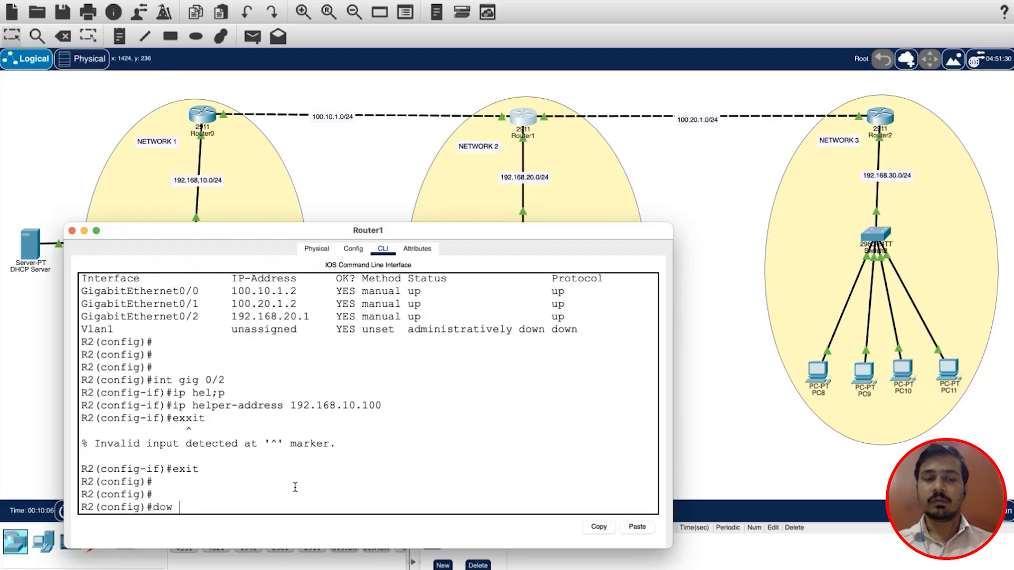
key(BackSpace)
key(BackSpace)
text(write)
key(Return)
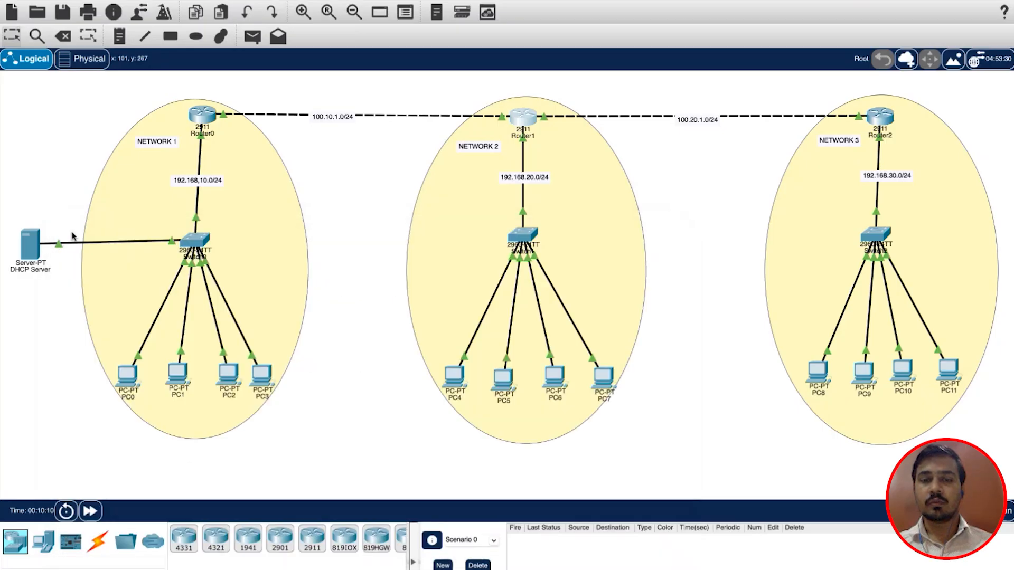
click(71, 231)
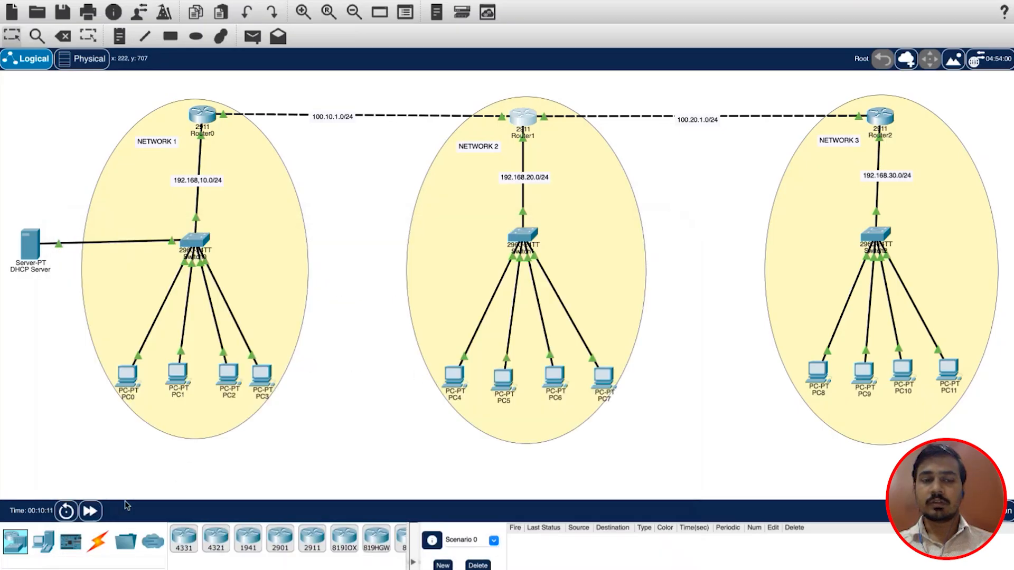
- Fast-forward the simulation time, switch PC4's IP configuration to DHCP and close its window
click(91, 510)
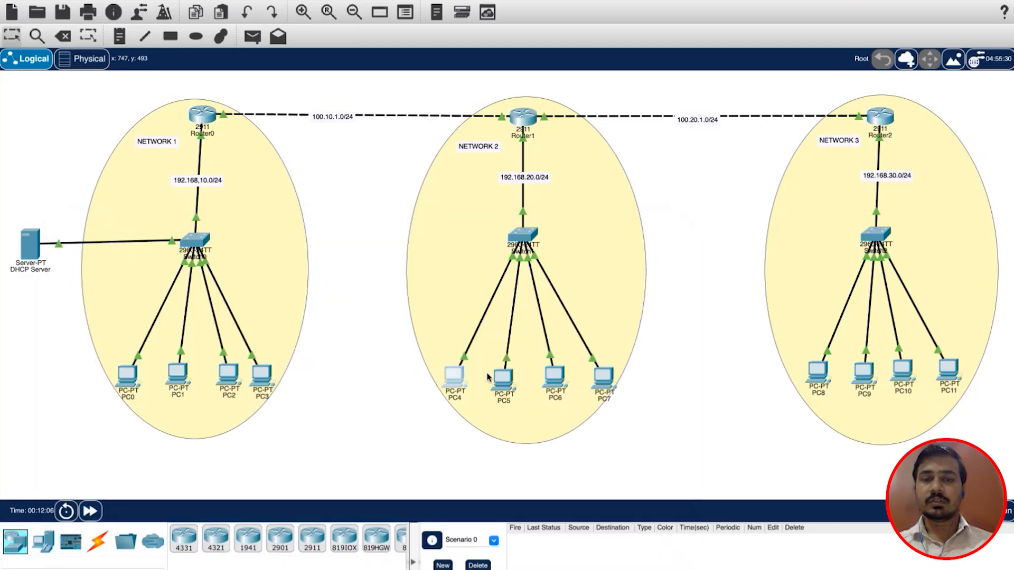
click(454, 376)
click(532, 136)
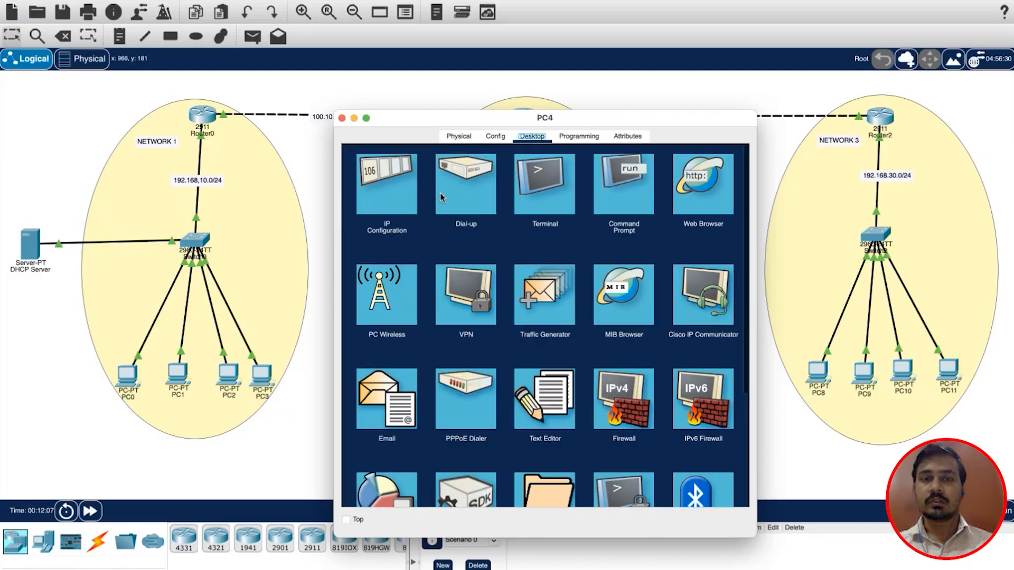
click(399, 188)
click(381, 213)
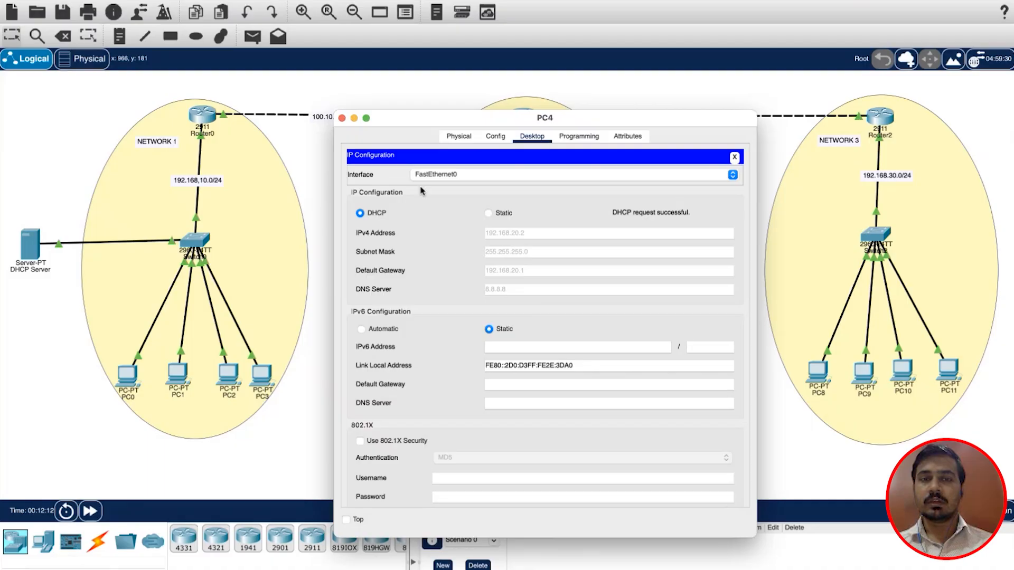
click(342, 118)
- Switch PC5's IP configuration to DHCP and close its window
click(505, 384)
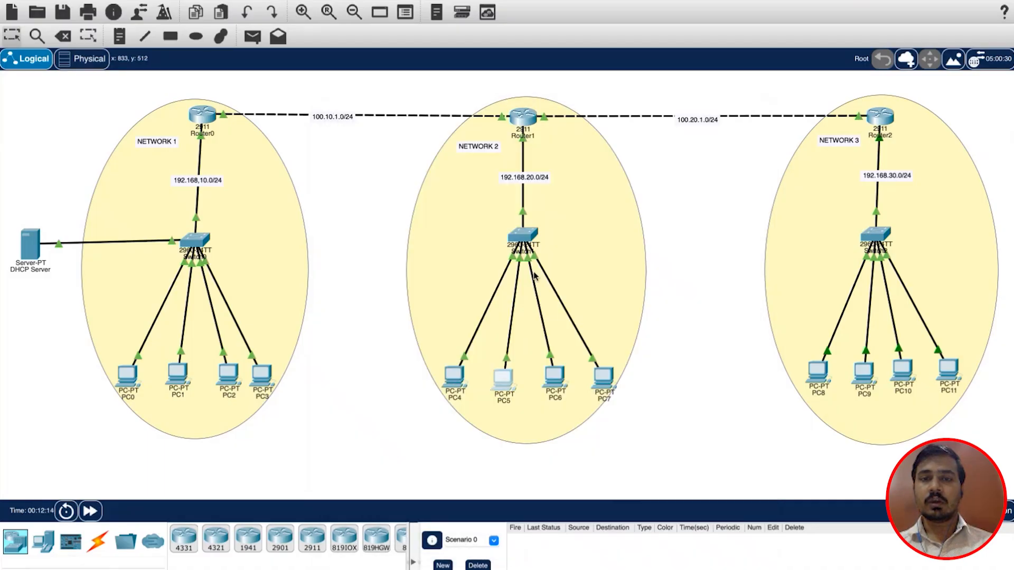
click(530, 137)
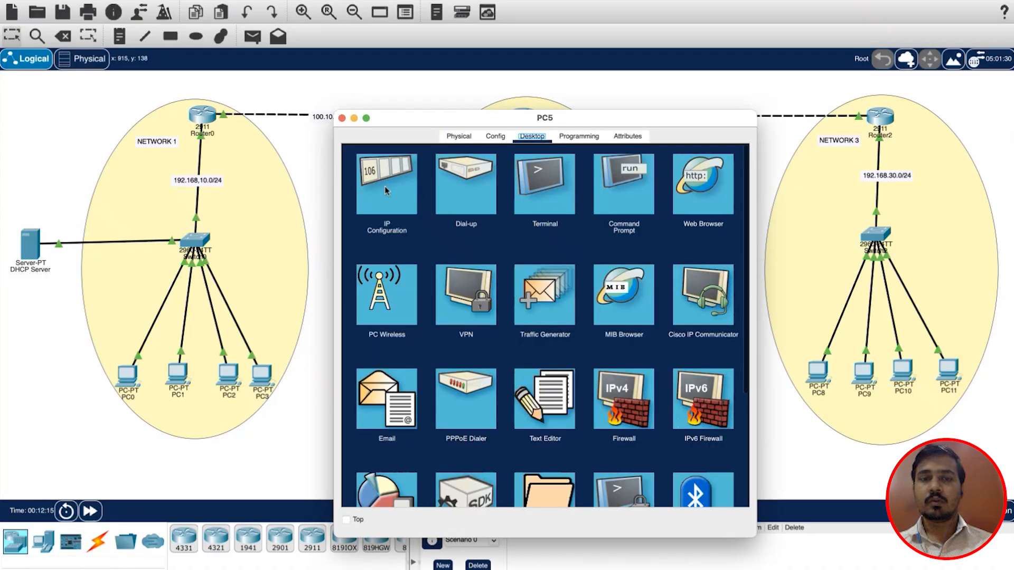
click(384, 185)
click(366, 215)
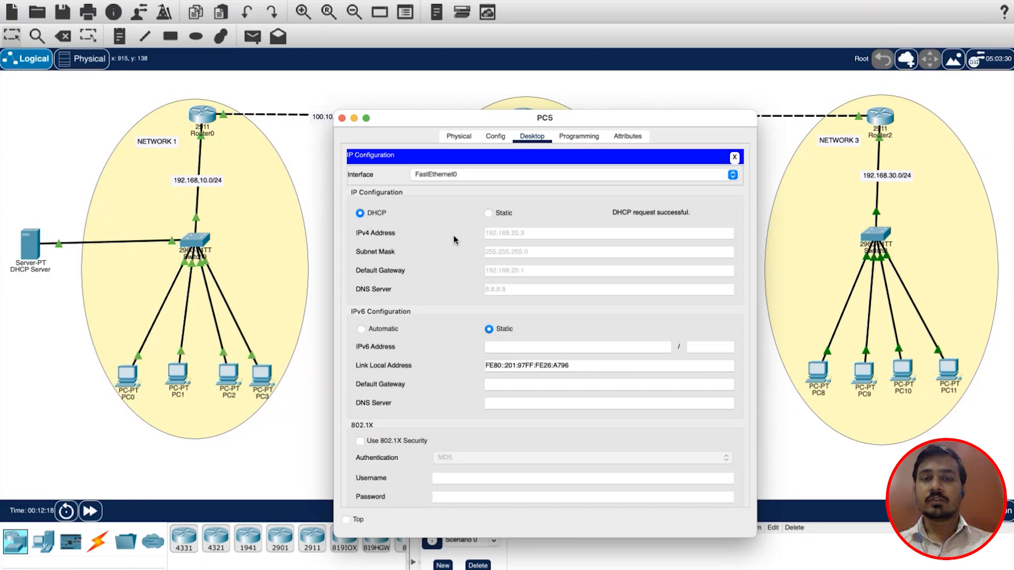
click(342, 118)
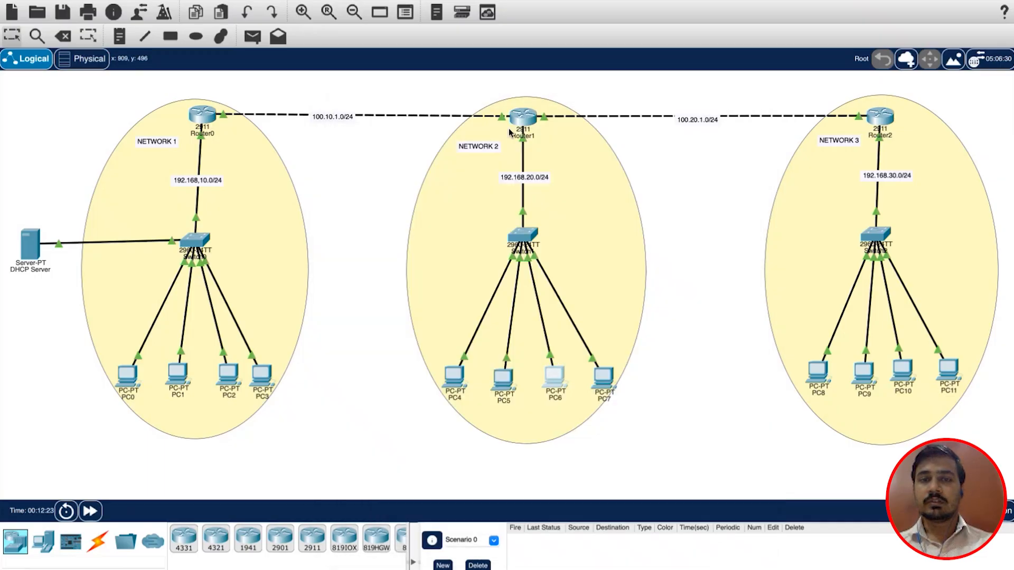
- Switch PC6's IP configuration to DHCP and close its window
click(531, 136)
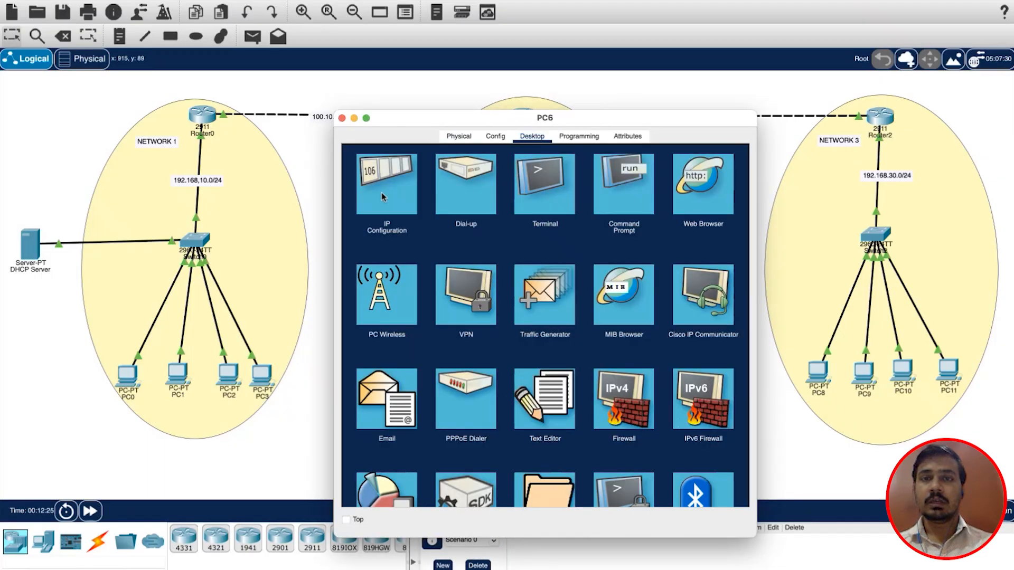
click(381, 192)
click(379, 212)
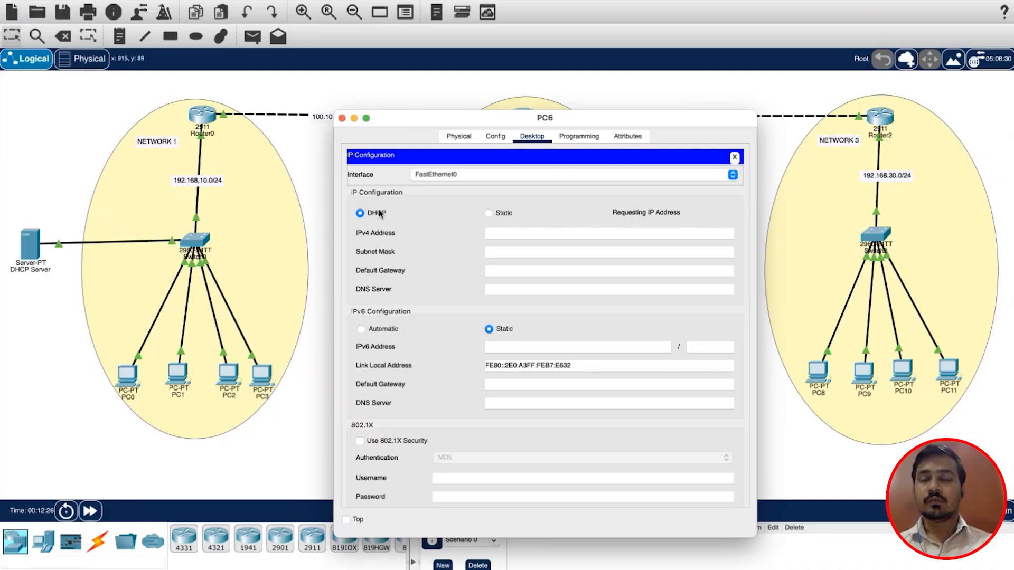
click(342, 118)
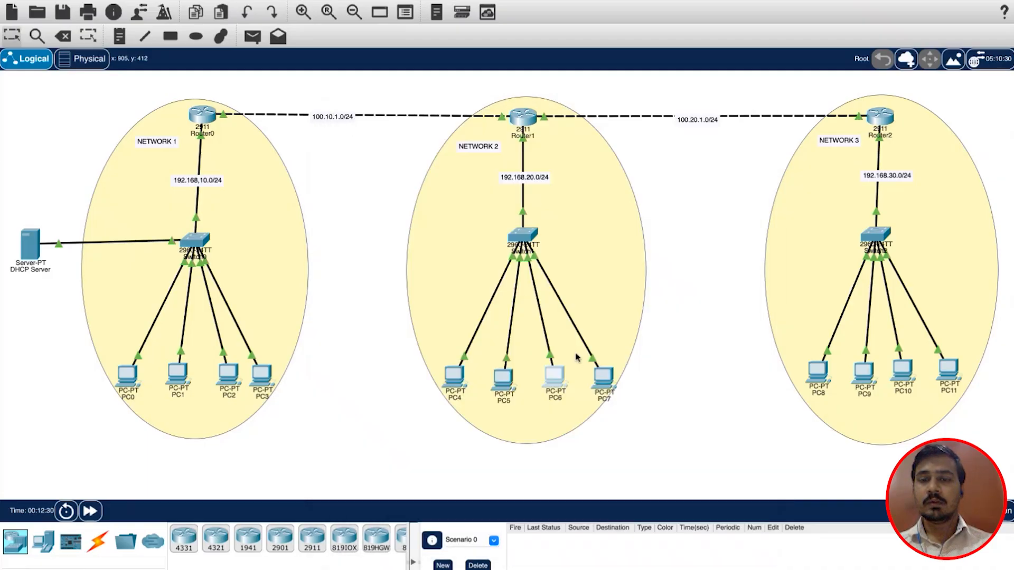
- Switch PC7's IP configuration to DHCP and close its window
click(603, 370)
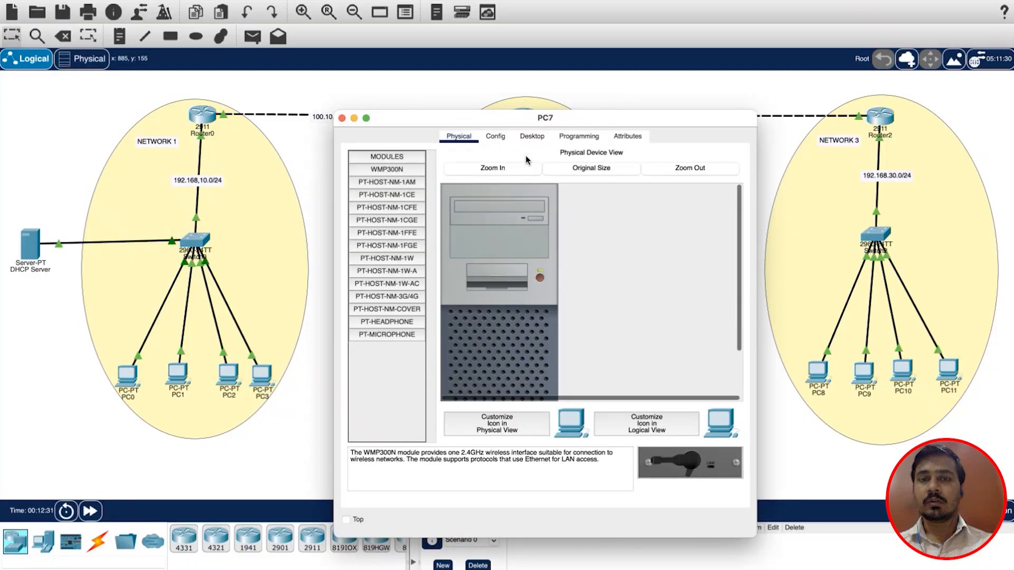
click(537, 138)
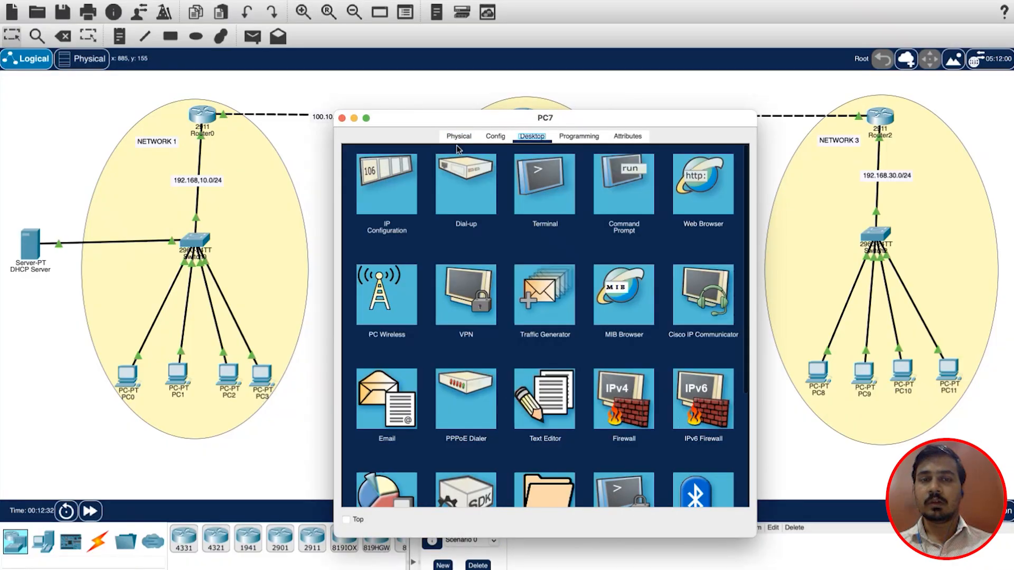
click(394, 176)
click(360, 214)
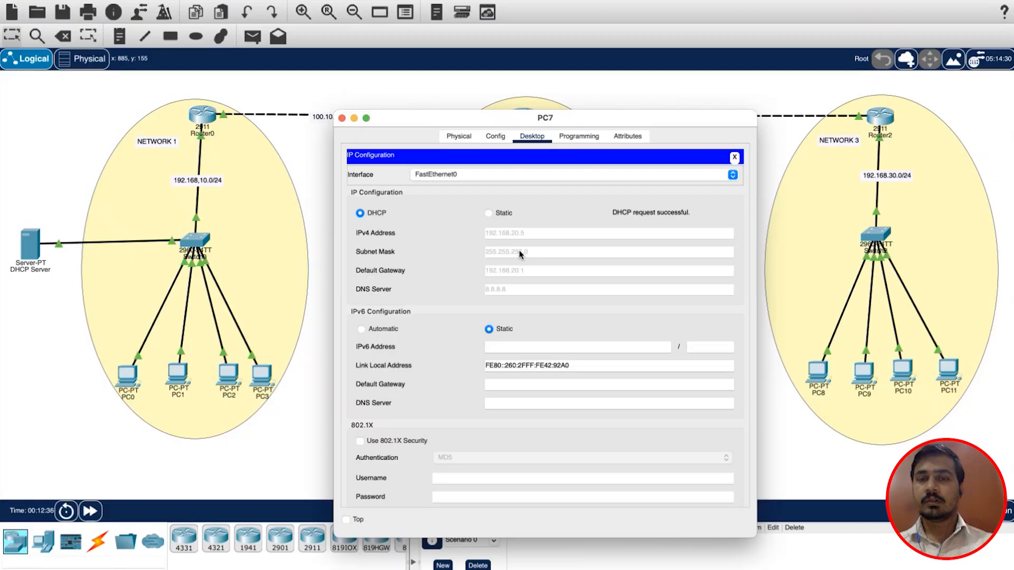
click(343, 117)
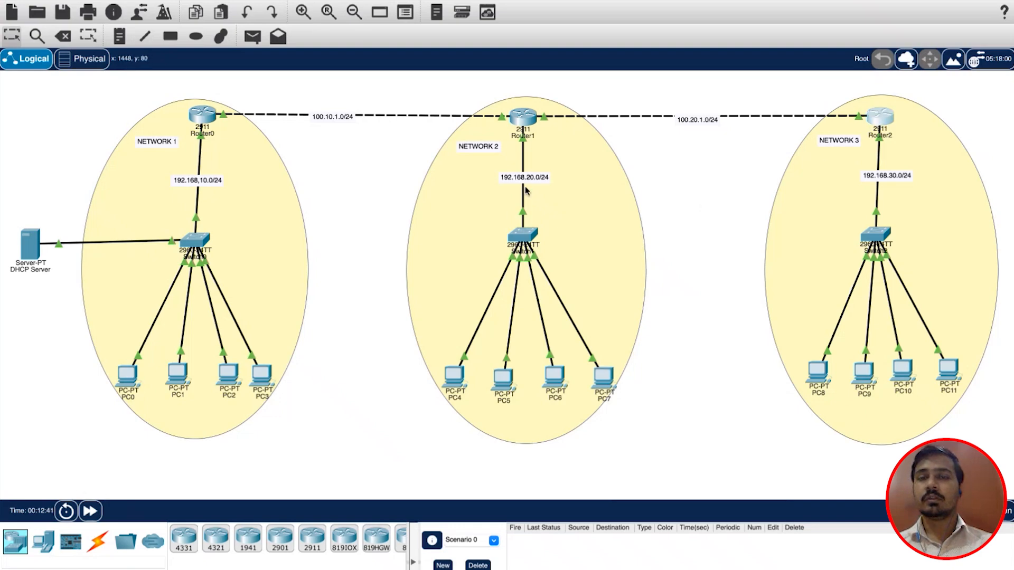
- Open Router2's command line interface in an enlarged window clear of NETWORK 3, and bring up the R3 prompt
click(558, 137)
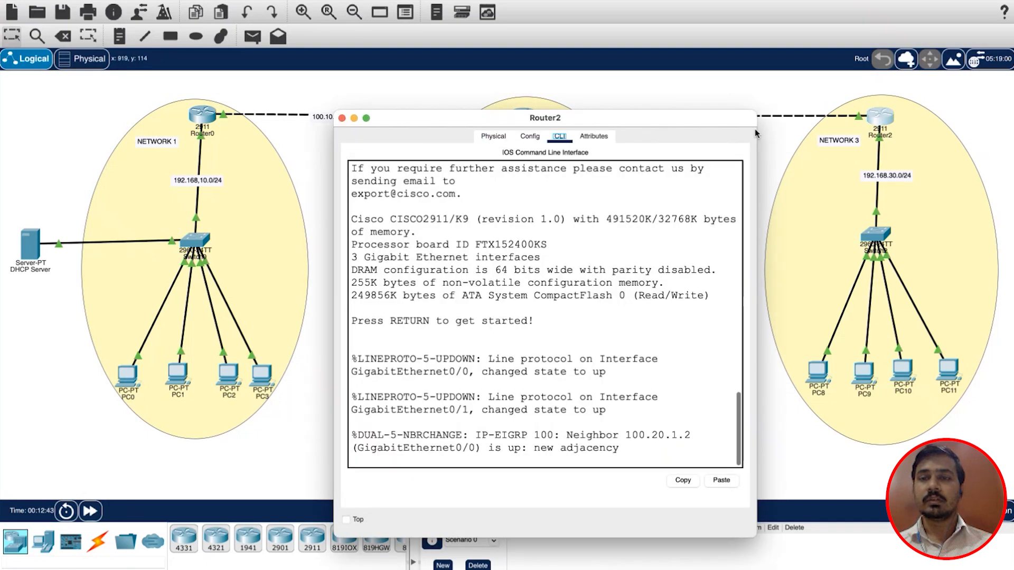
drag(756, 114, 899, 206)
drag(828, 211, 604, 203)
click(507, 321)
key(Return)
key(Return)
key(Return)
key(Return)
key(Return)
- Enter privileged mode and terminal global configuration mode on Router2 with ena and conf
text(ena)
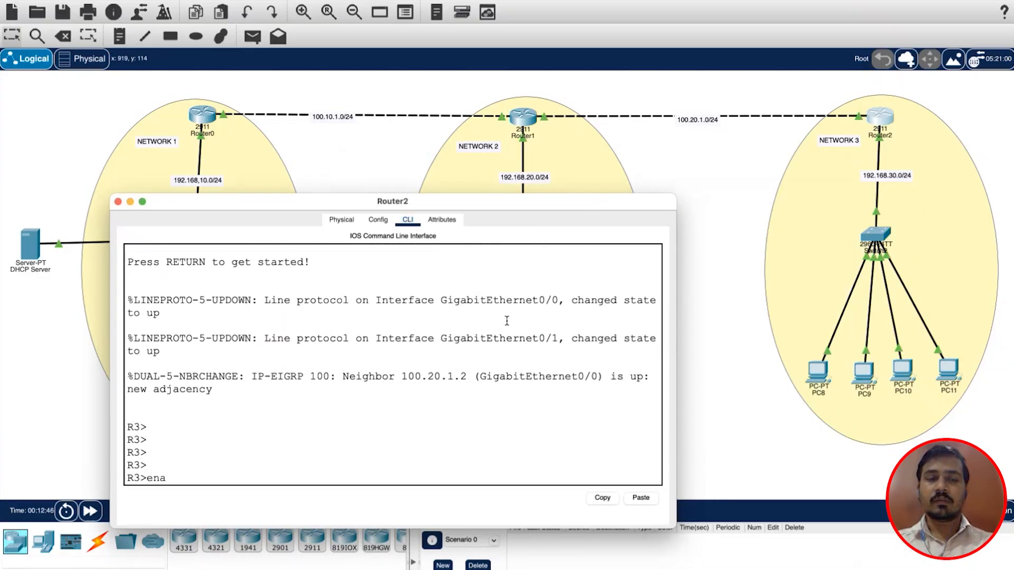
key(Return)
text(conf)
key(Return)
key(Return)
key(Return)
- List Router2's interfaces with do sh ip int bri and examine the line for its NETWORK 3 interface, GigabitEthernet0/1
text(do sh pi int b)
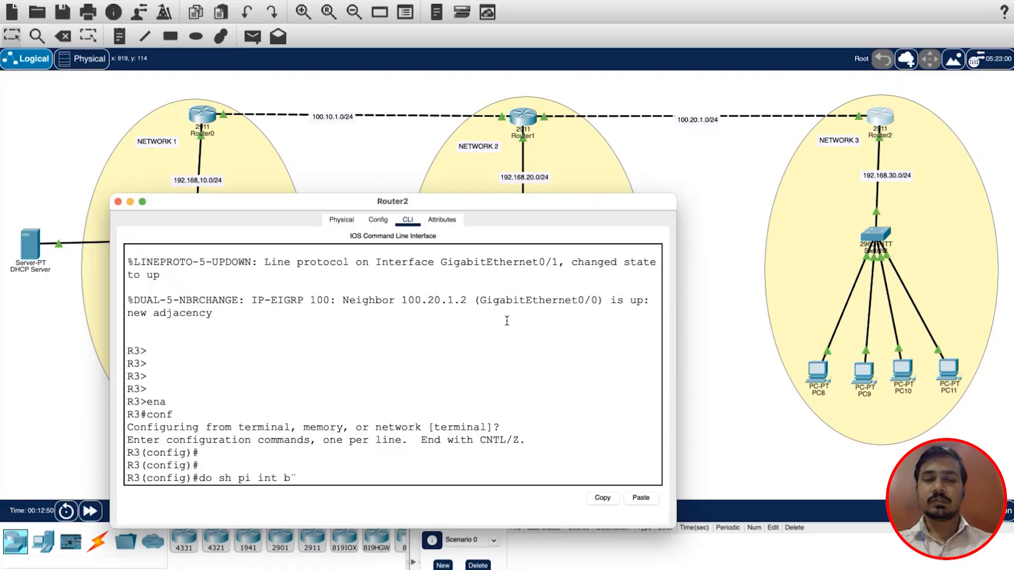
key(BackSpace)
key(Return)
key(Return)
text(do sh ip int bri)
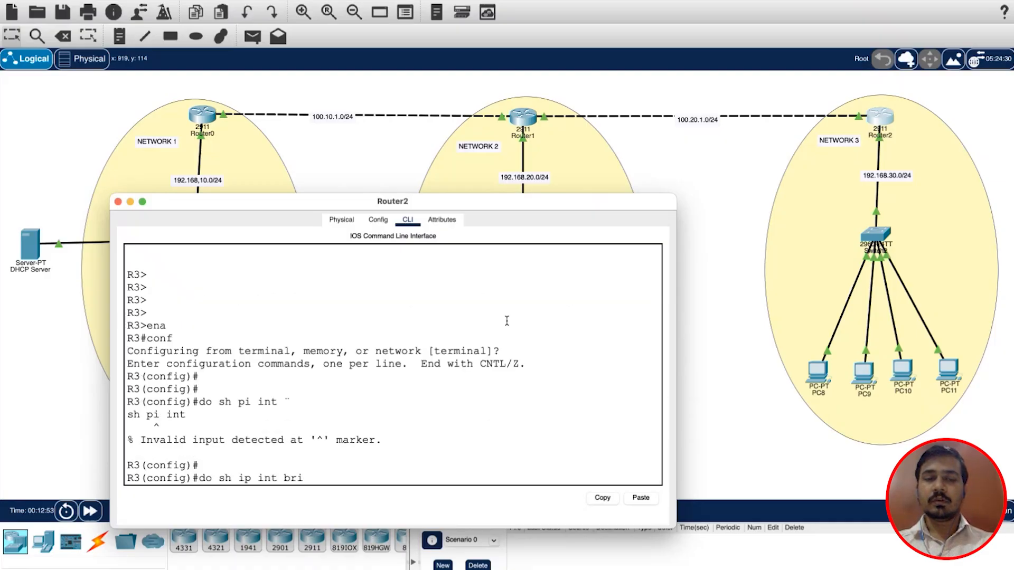
key(Return)
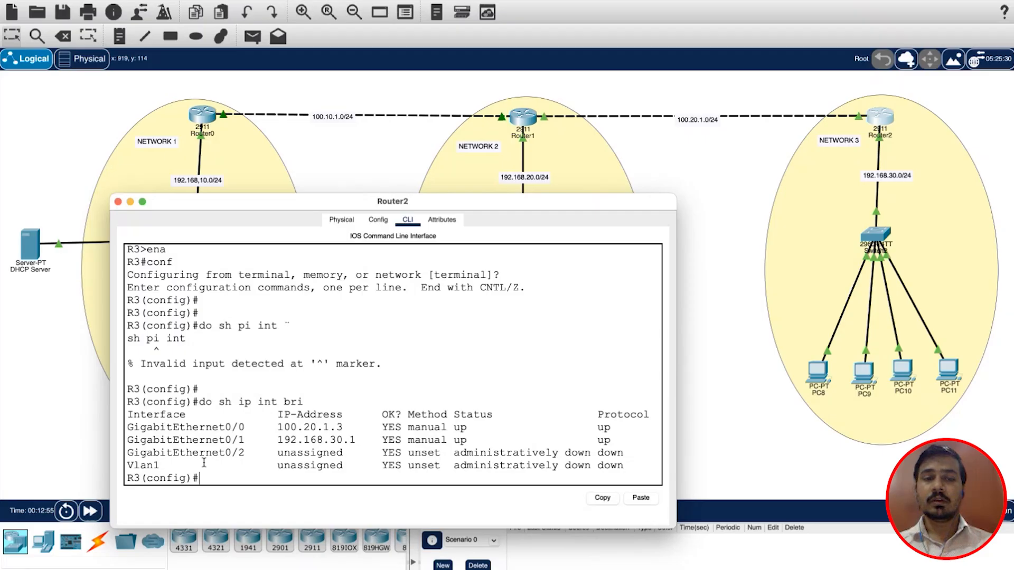
drag(160, 441, 354, 442)
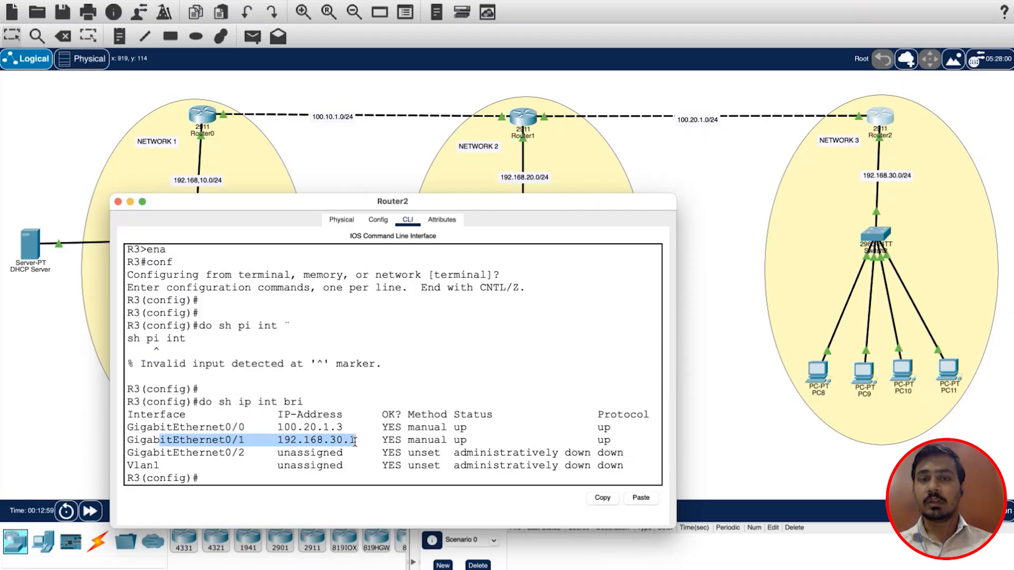
- Configure Router2's gig 0/1 interface with ip helper-address 192.168.10.100
text(in)
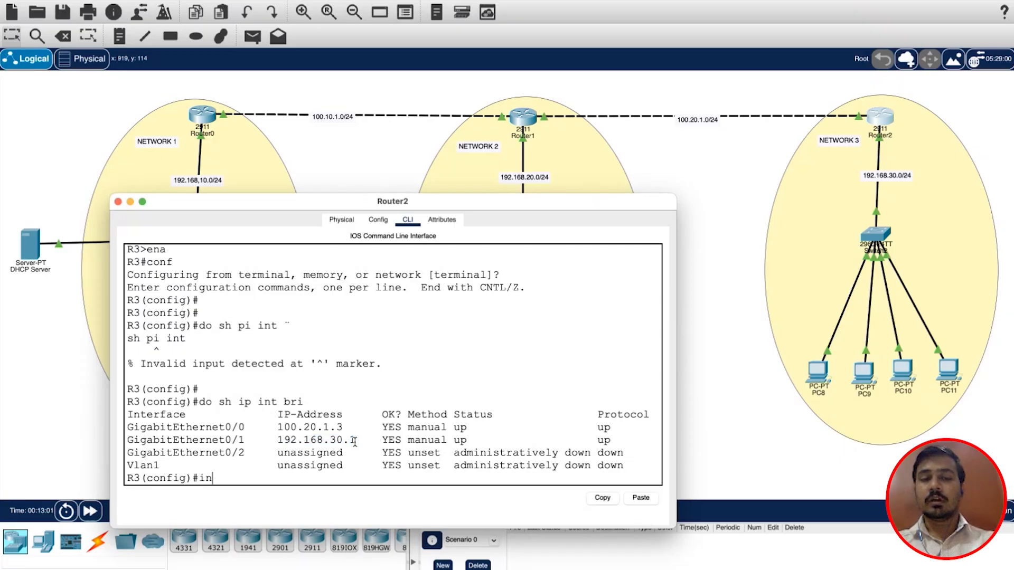
text(t gig 0/1)
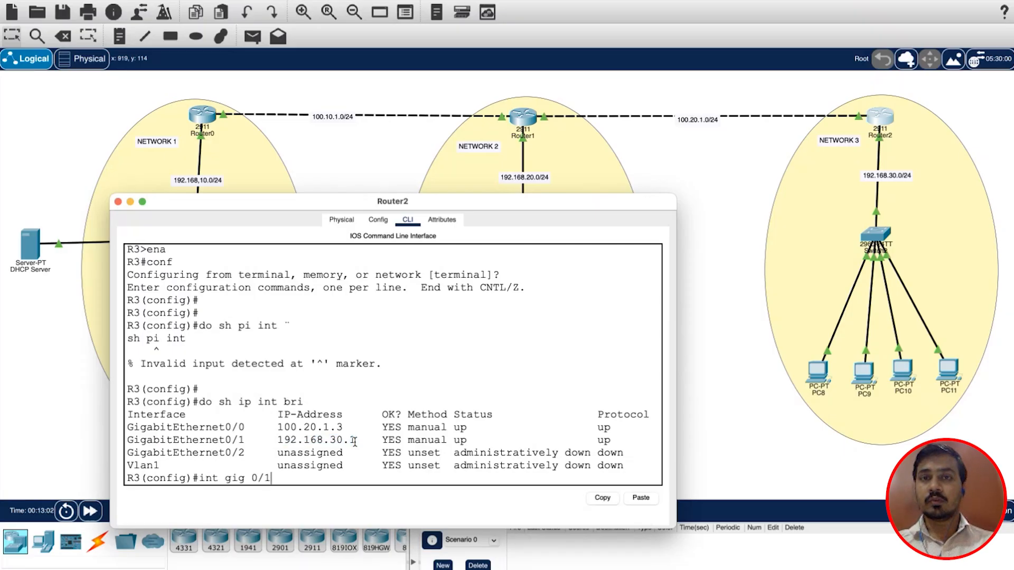
key(Return)
text(ip helpe)
key(BackSpace)
key(BackSpace)
key(BackSpace)
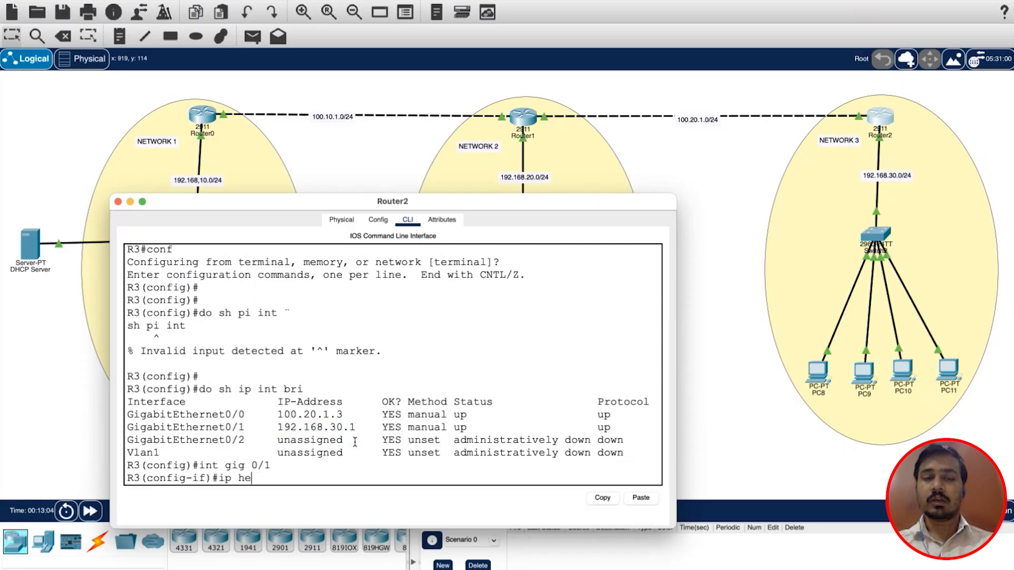
text(lp)
key(BackSpace)
key(BackSpace)
text(jl)
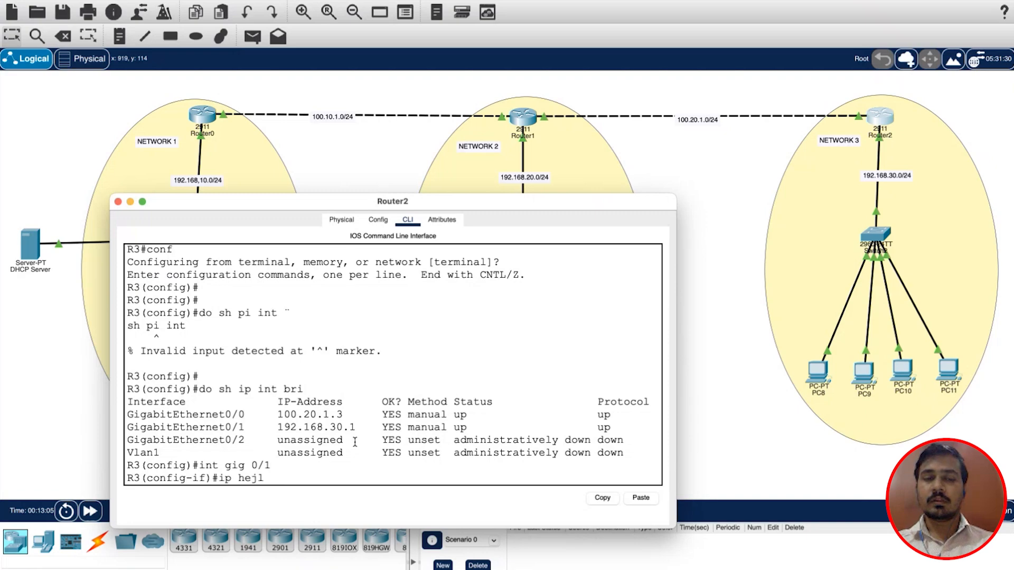
key(BackSpace)
key(BackSpace)
text(lper-addres)
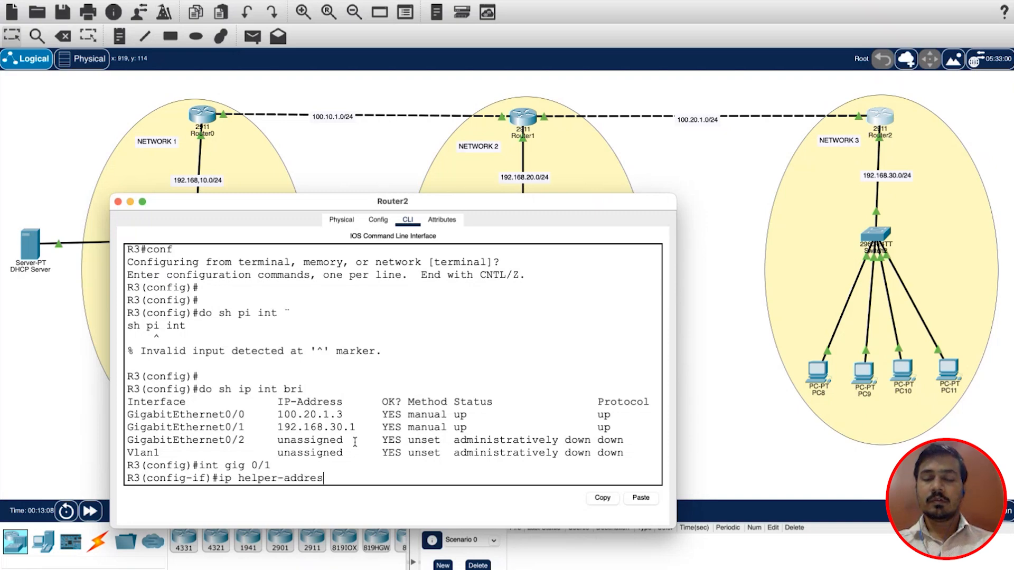
text(s 192.168.)
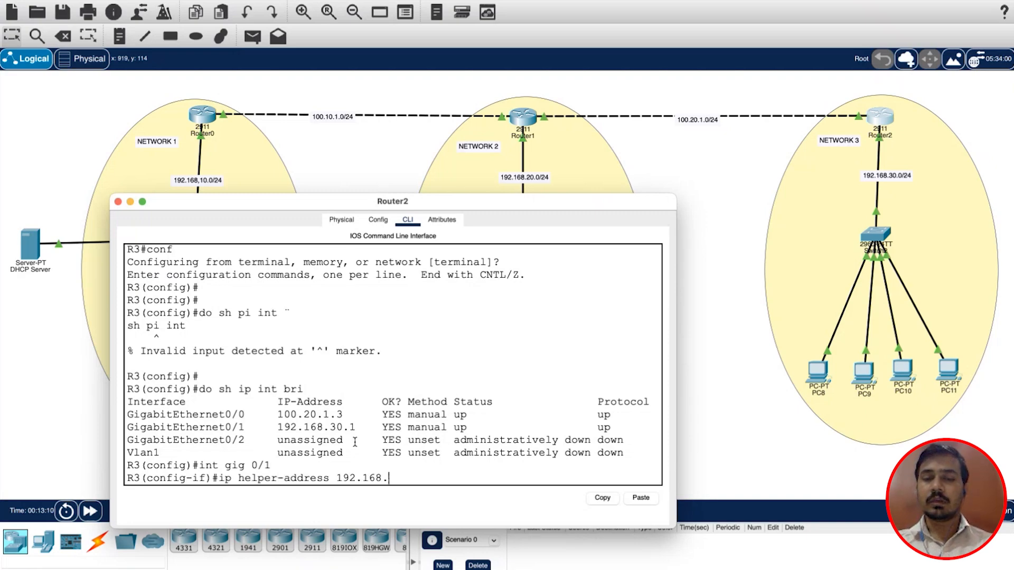
text(10.100)
key(Return)
- Exit interface configuration on Router2, save the configuration with do write, and close the router's window
text(exit)
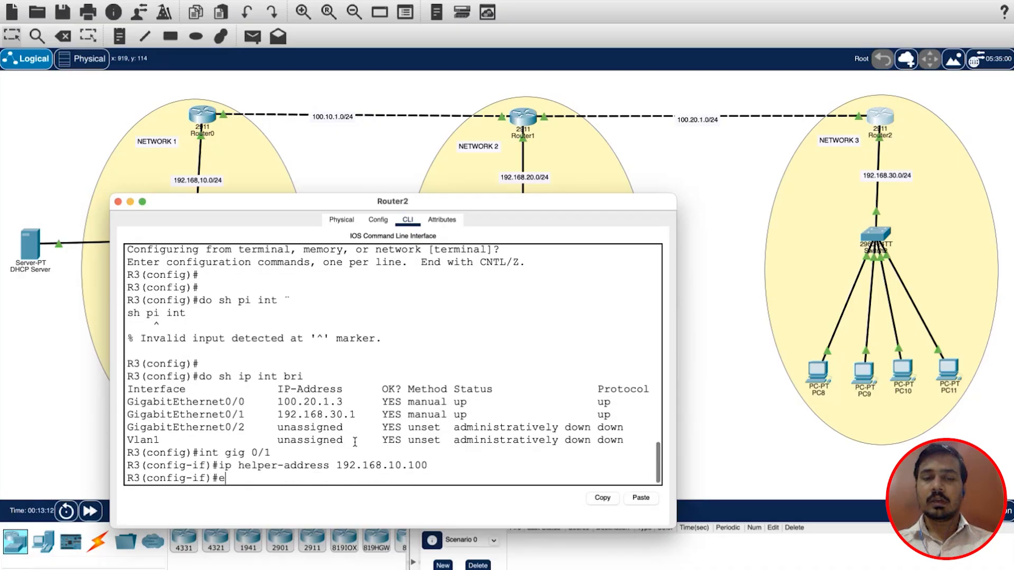
key(Return)
key(Return)
key(Return)
text(do write)
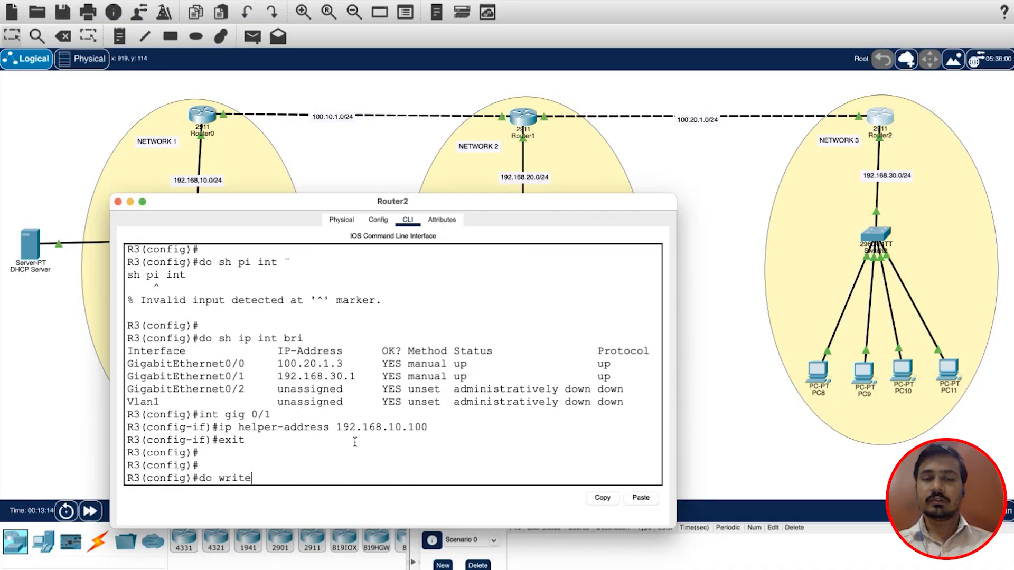
key(Return)
click(117, 201)
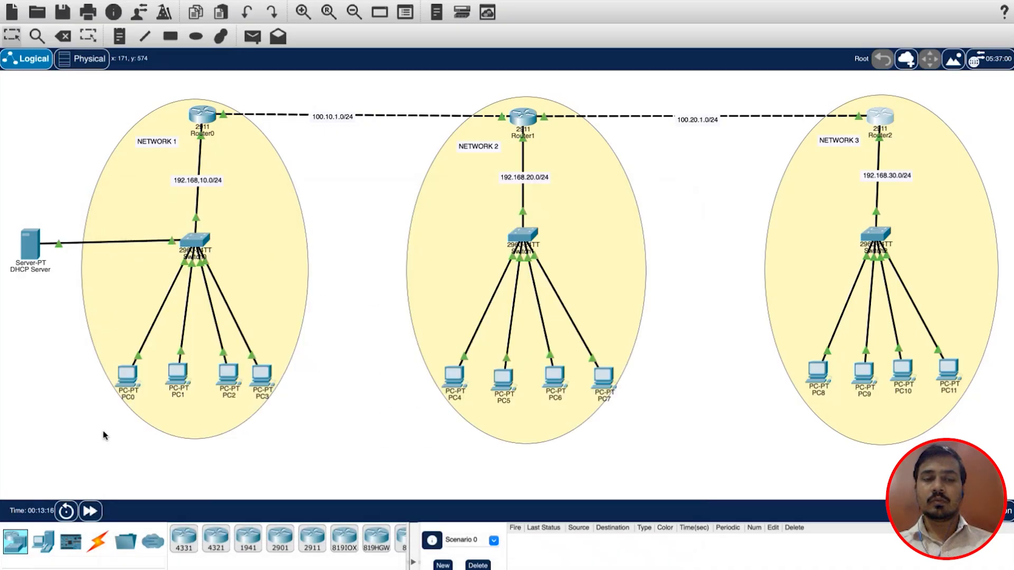
- Fast-forward the simulation time, switch PC8's IP configuration to DHCP, and close its window
click(91, 511)
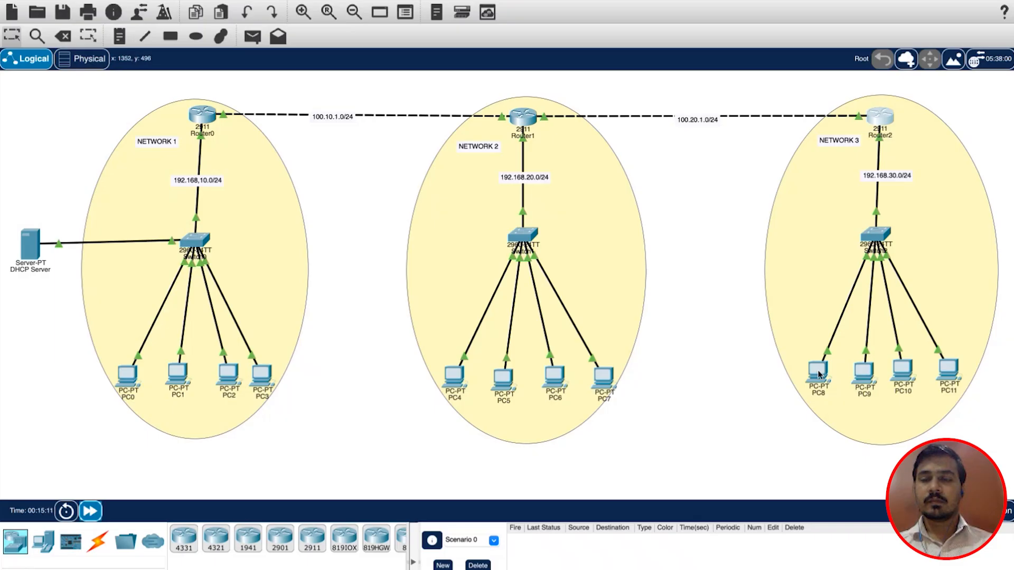
click(818, 374)
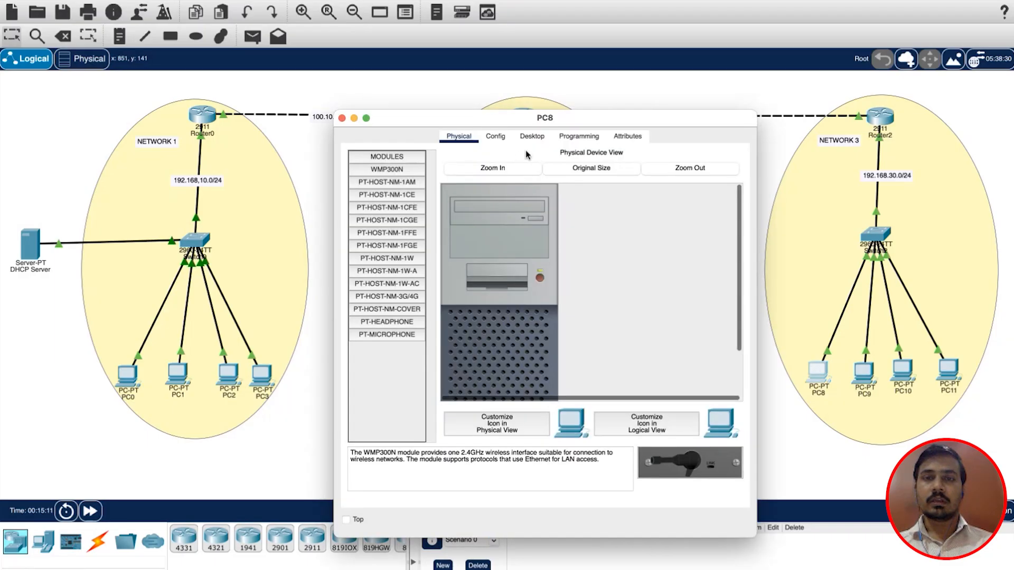
click(530, 140)
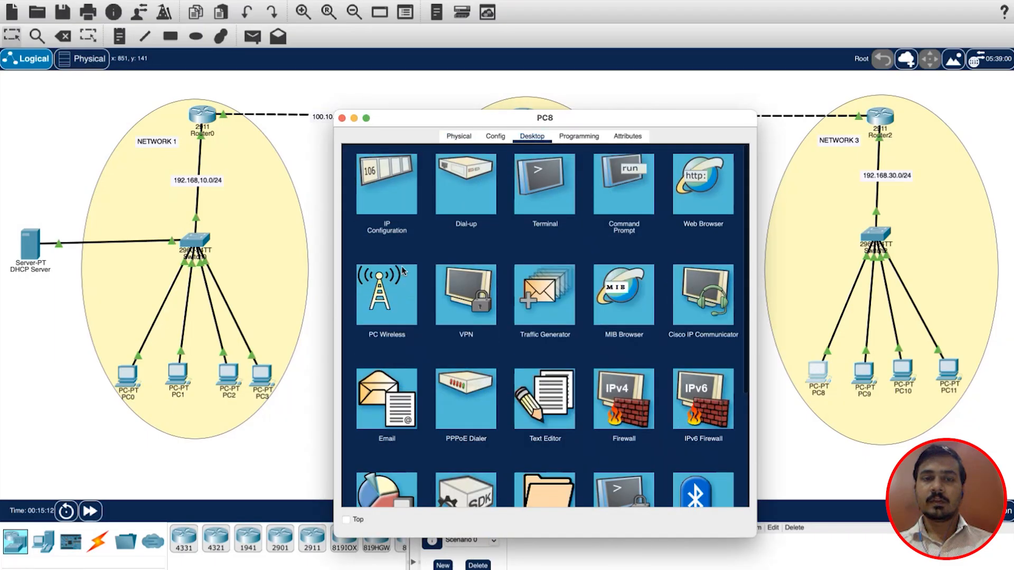
click(364, 207)
click(362, 213)
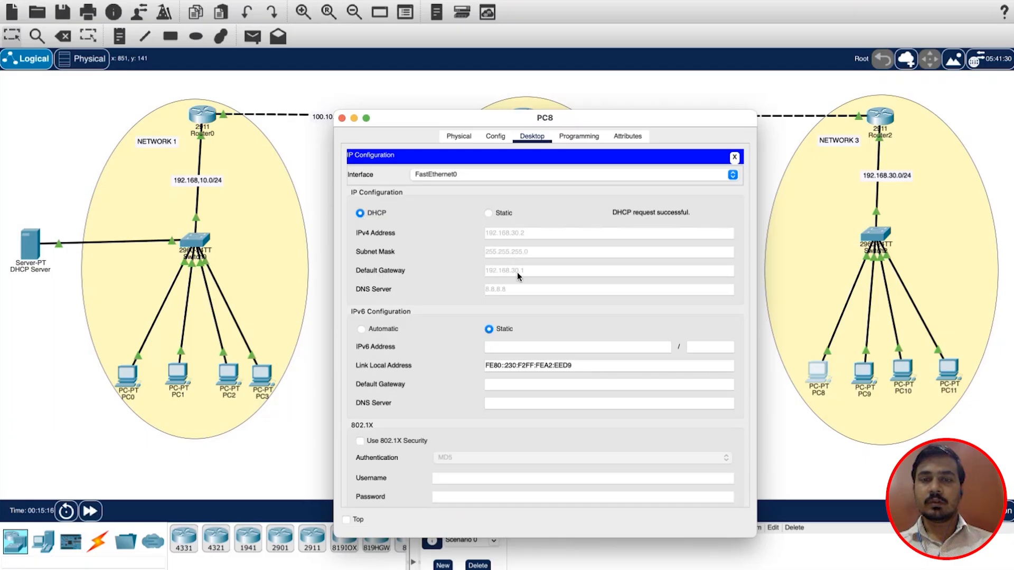
click(342, 118)
- Switch PC9's IP configuration to DHCP and close its window
click(865, 377)
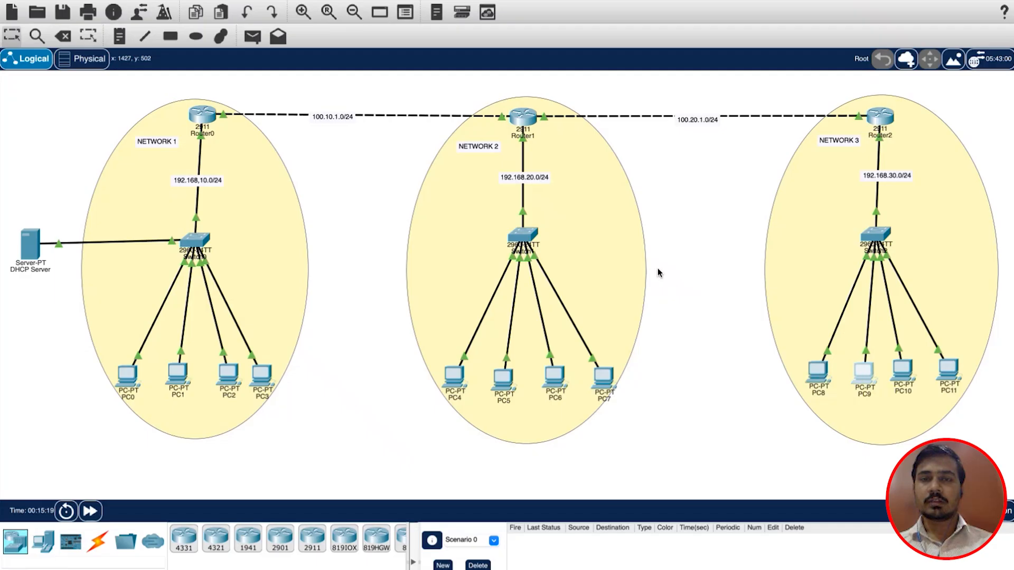
click(531, 136)
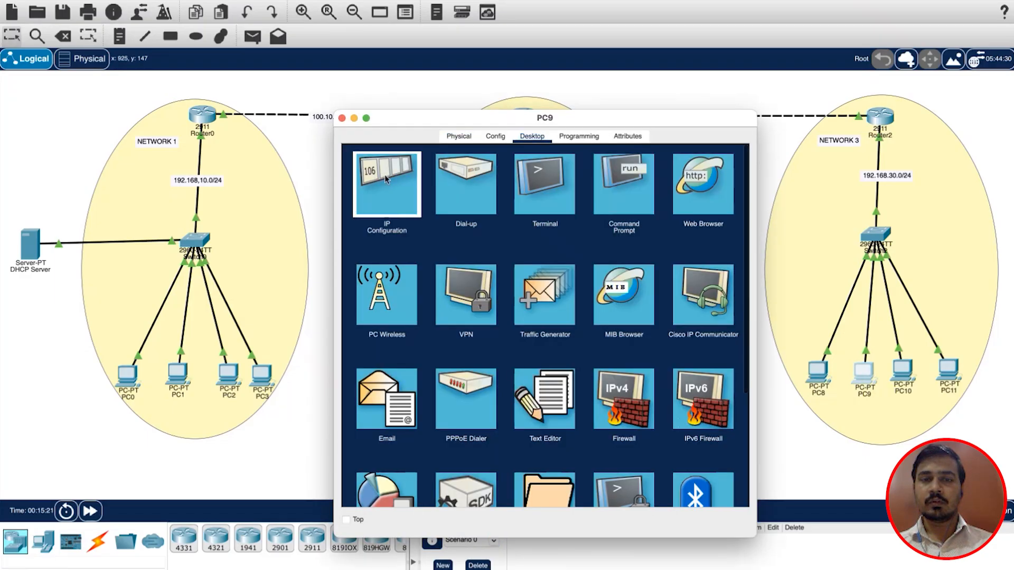
click(388, 182)
click(371, 216)
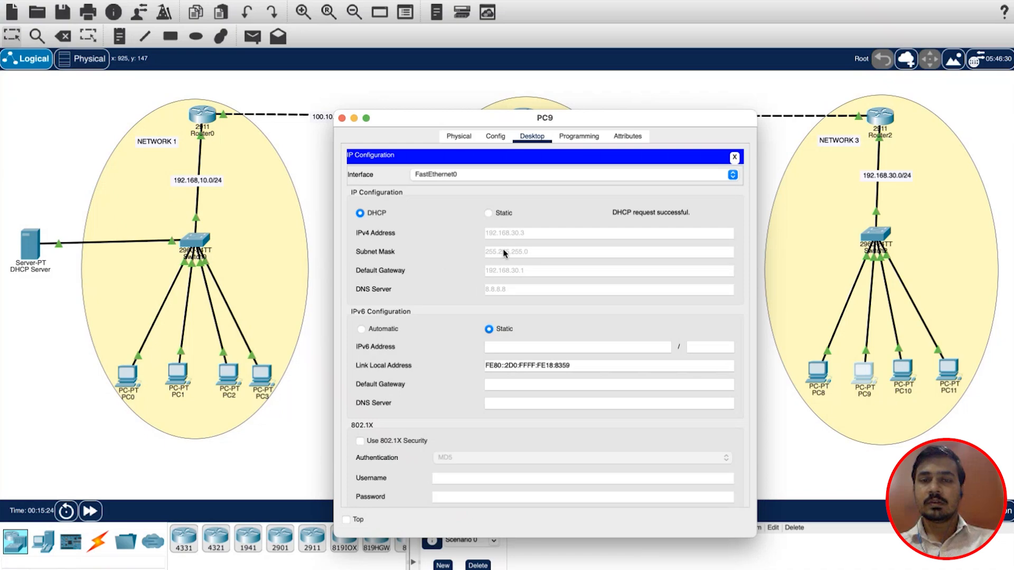
click(342, 118)
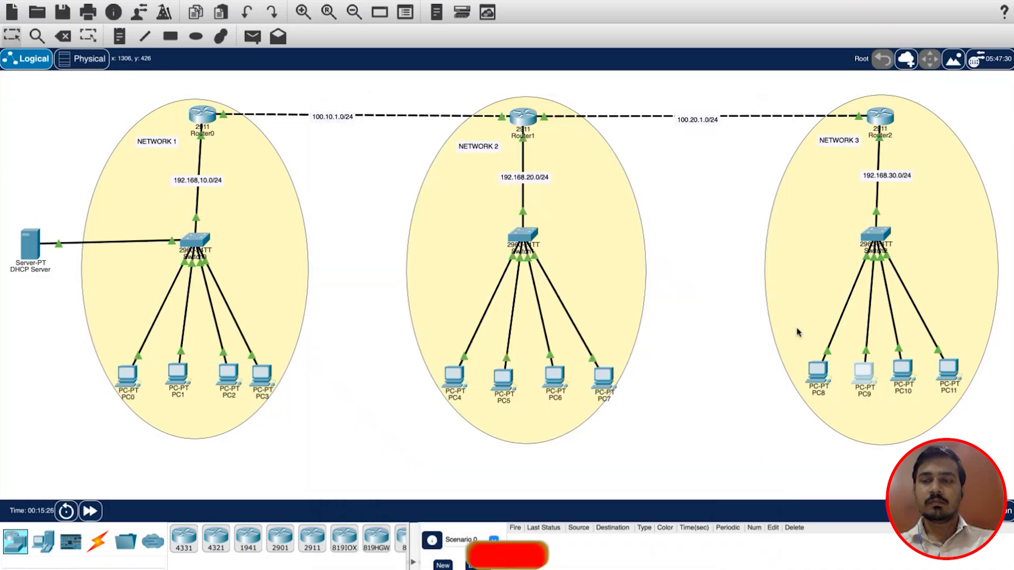
- Switch PC10's IP configuration to DHCP and close its window
click(902, 370)
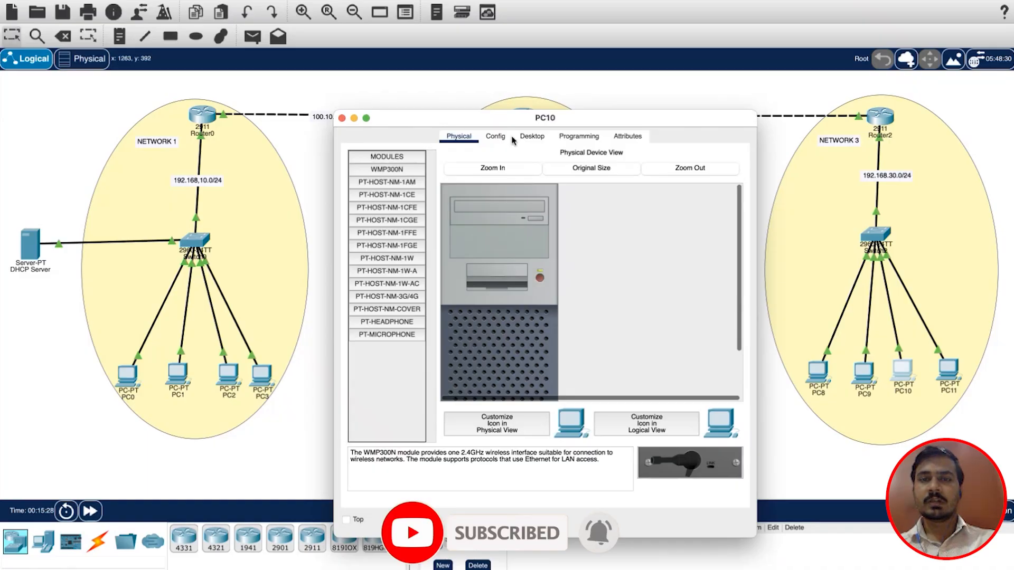
click(530, 138)
click(403, 194)
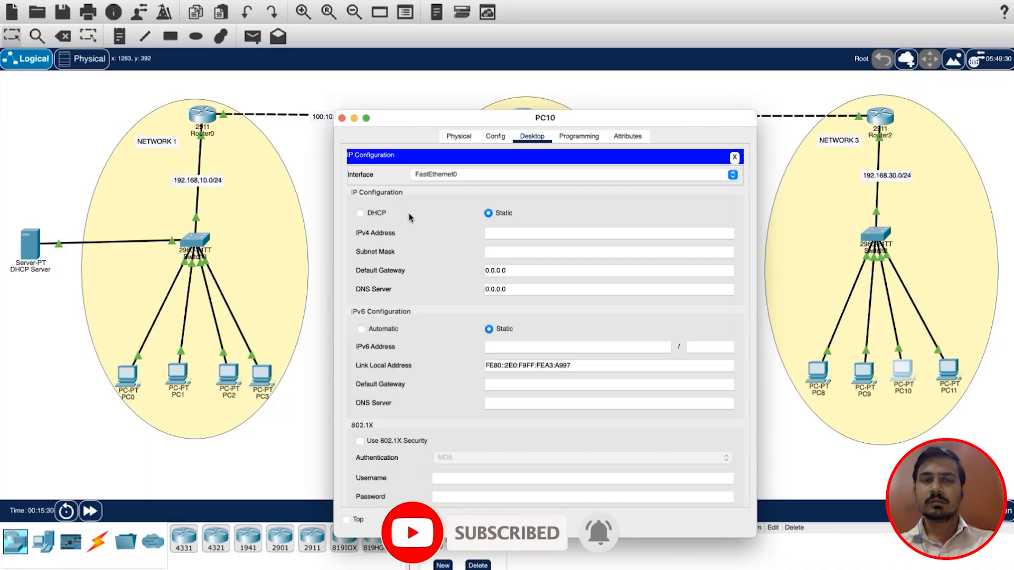
click(374, 214)
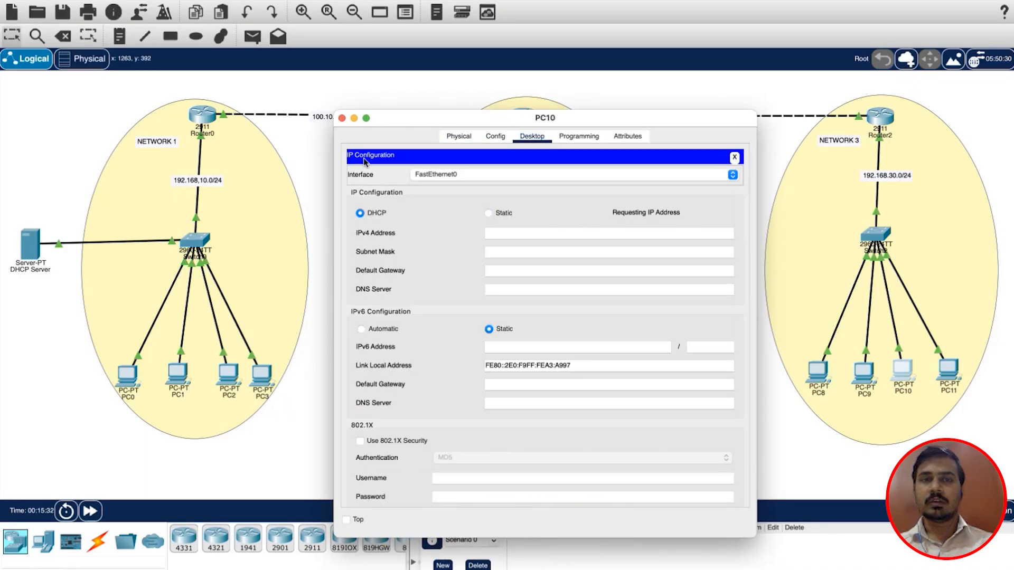
click(341, 118)
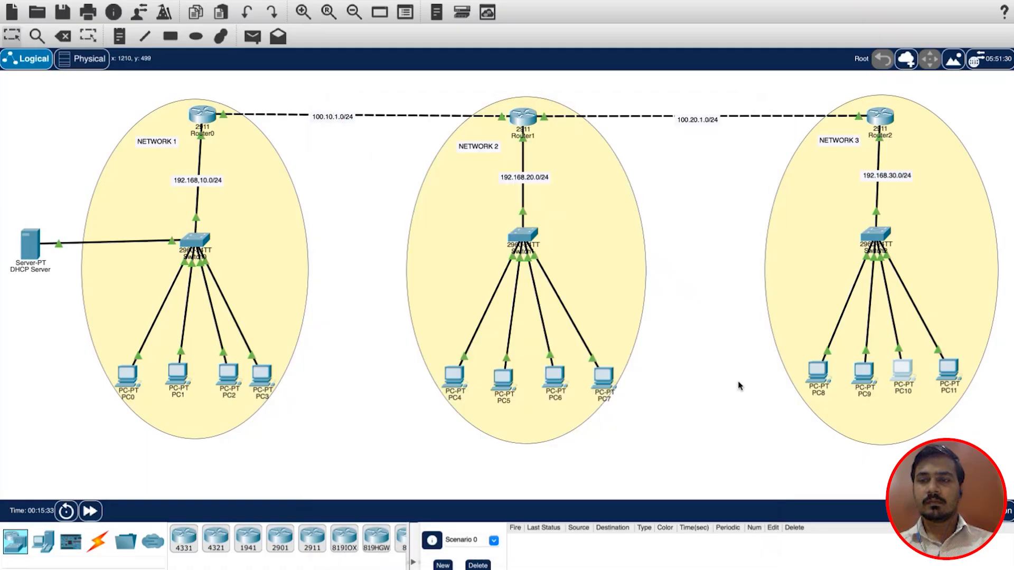
- Switch PC11's IP configuration to DHCP and close its window
click(948, 368)
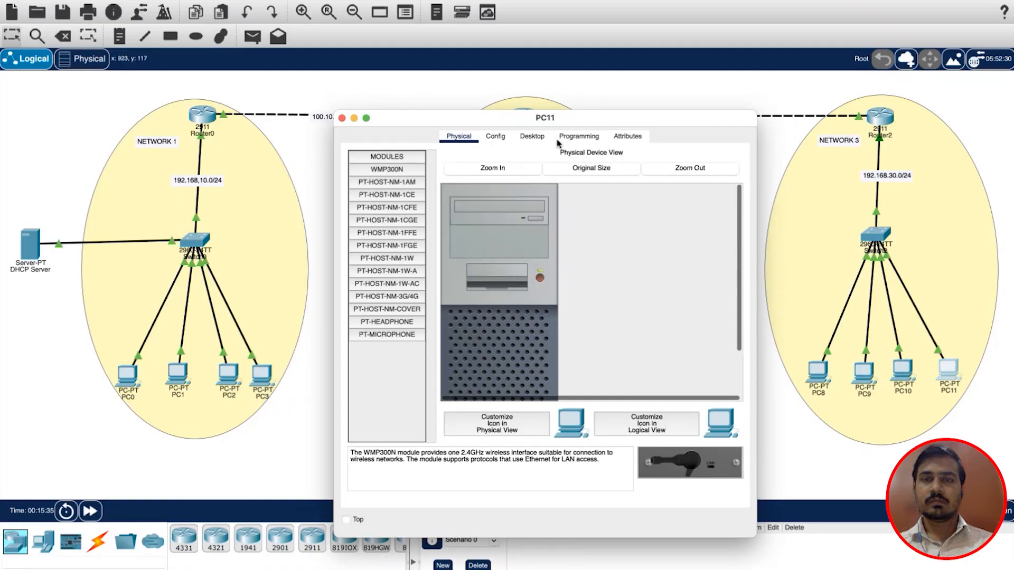
click(531, 135)
click(407, 176)
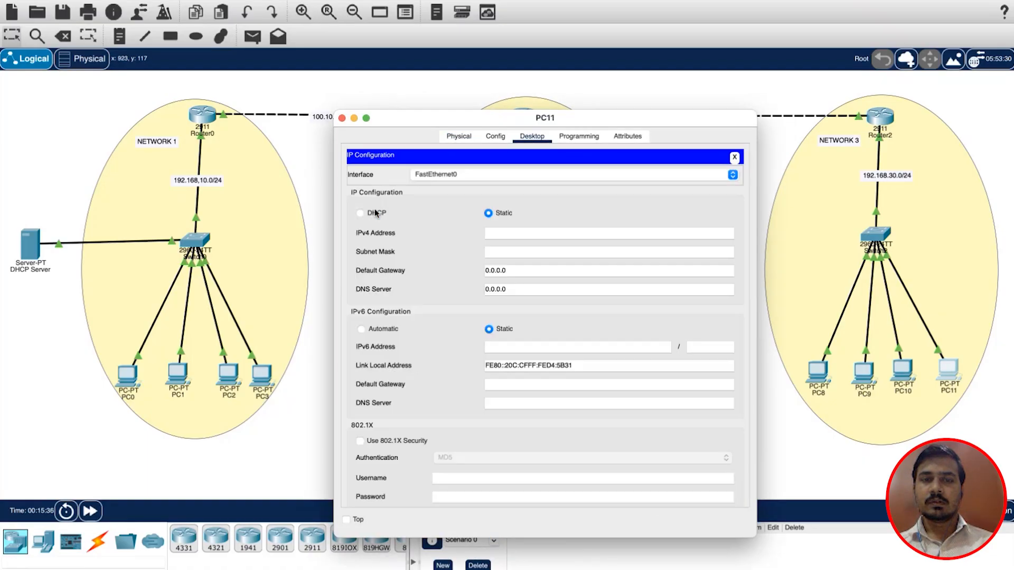
click(359, 212)
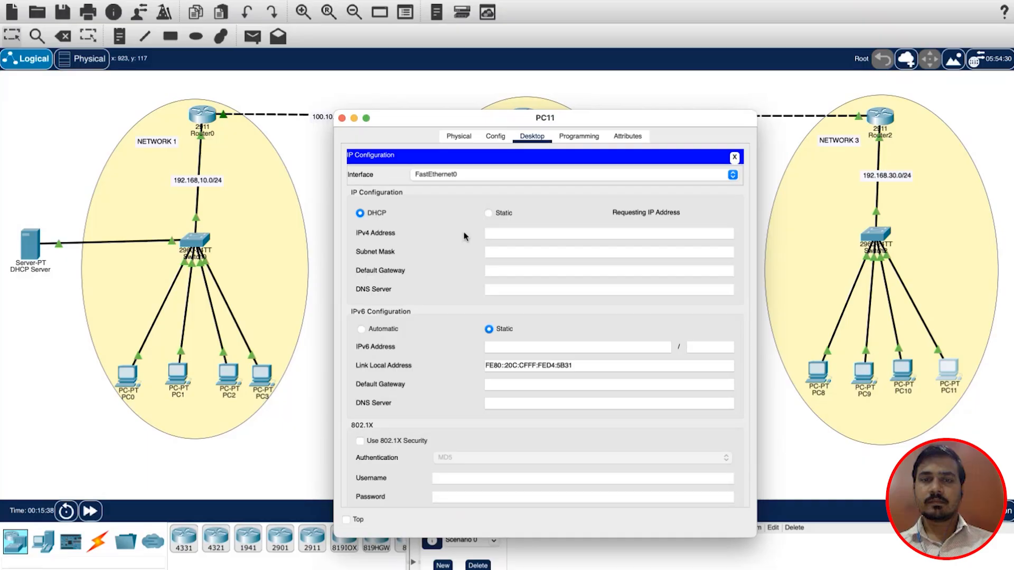
click(342, 118)
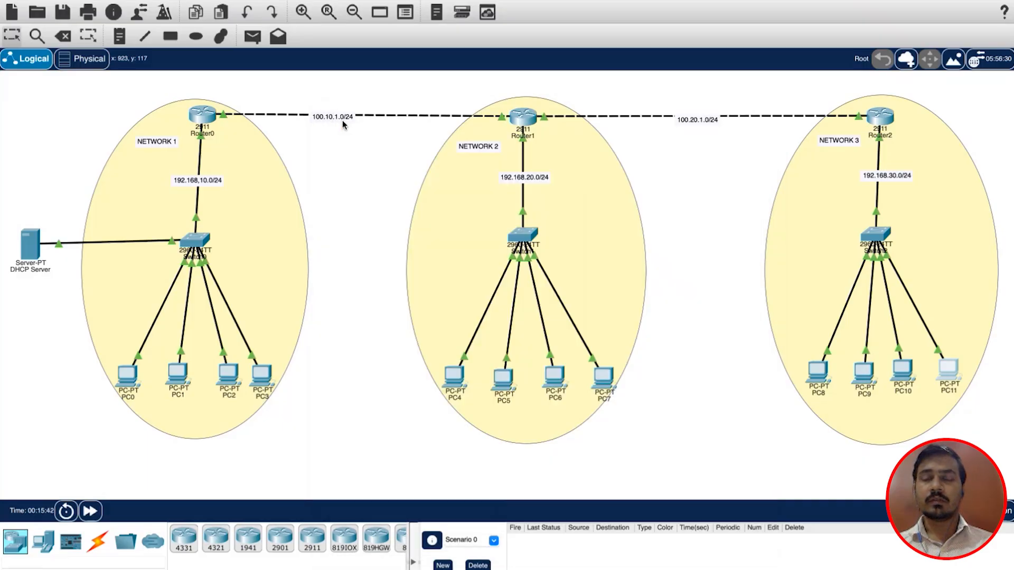